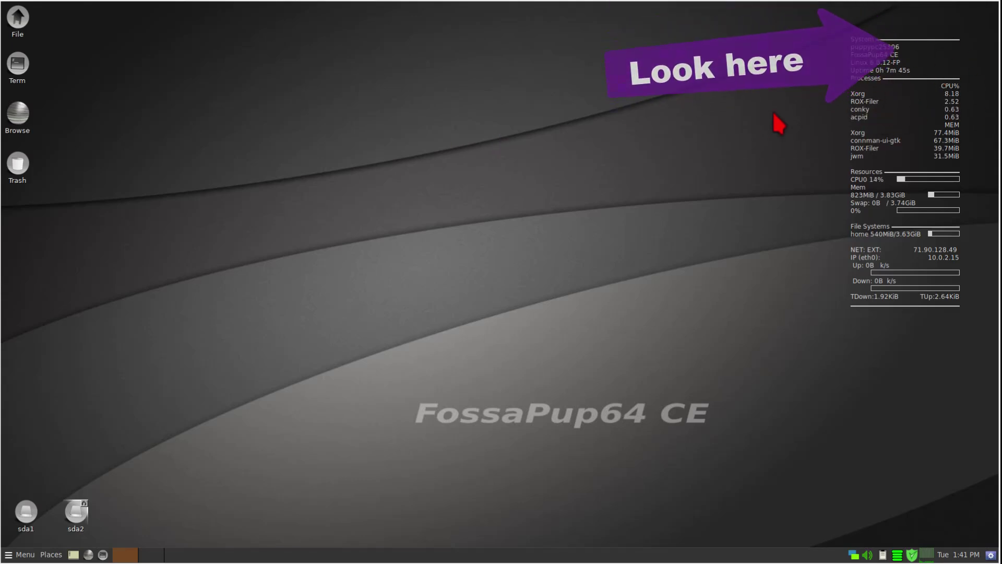
Launch JWMdesk and apply the blue sky-and-clouds image (431.svg) as the desktop wallpaper
right_click(179, 85)
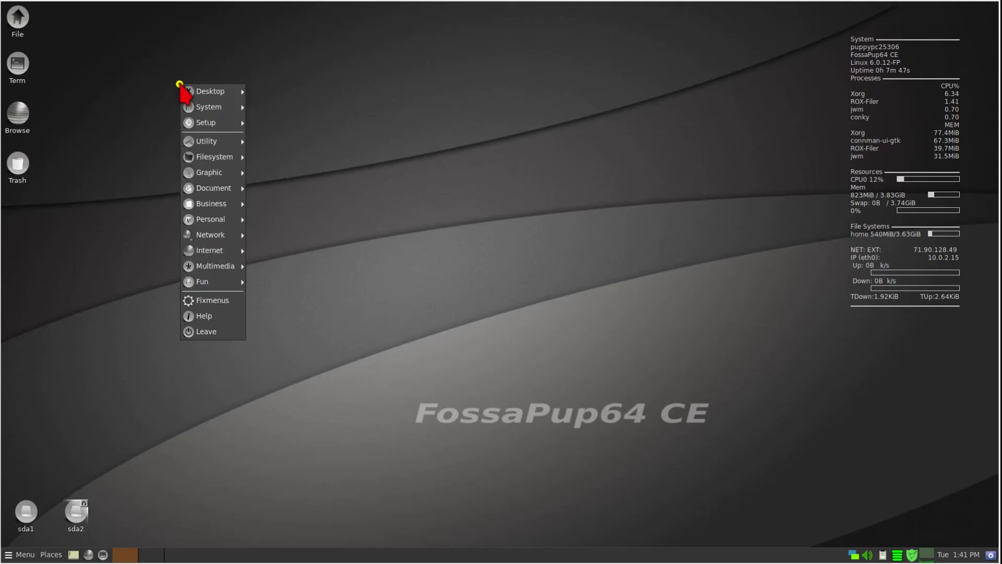
mouse_move(199, 93)
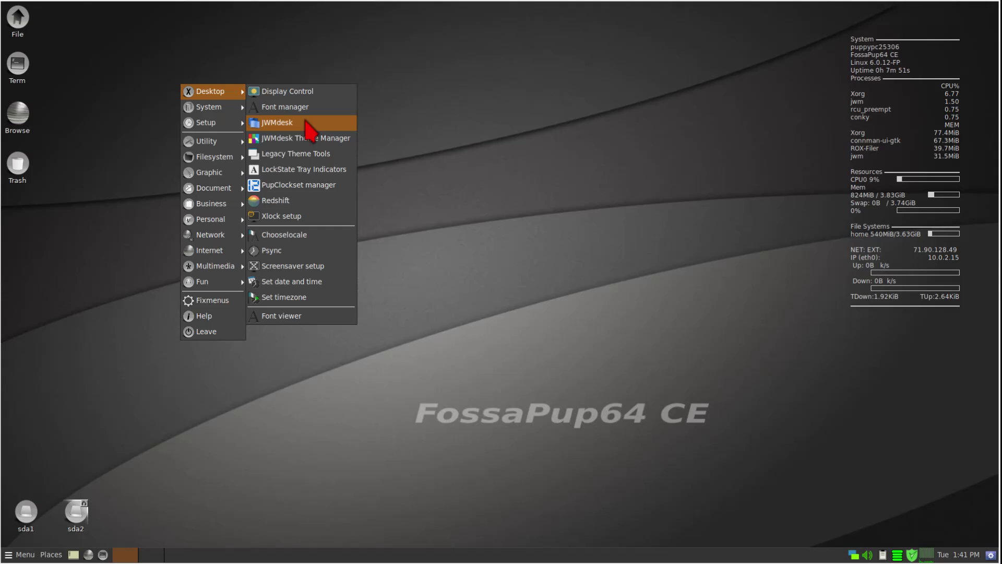
left_click(277, 123)
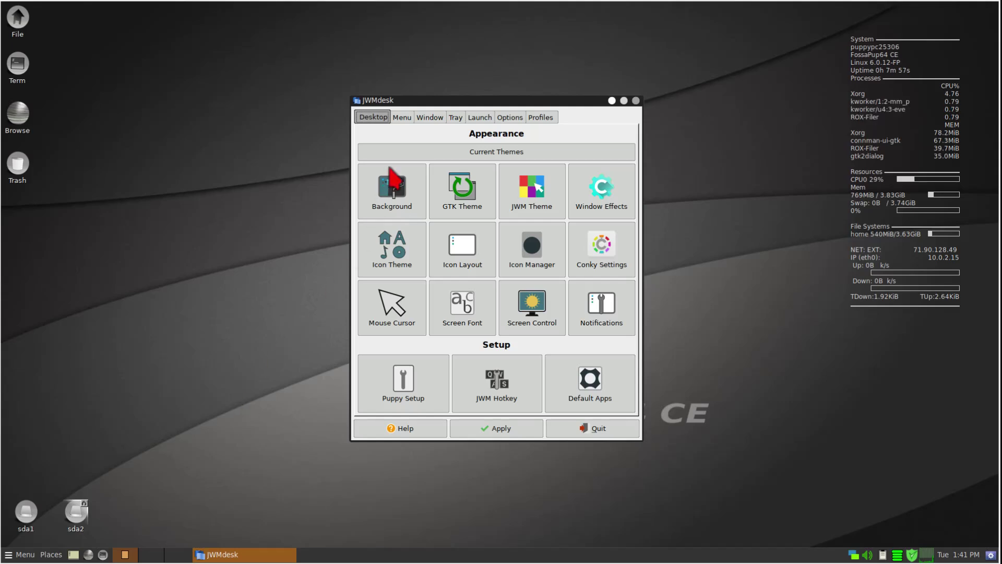
left_click(407, 197)
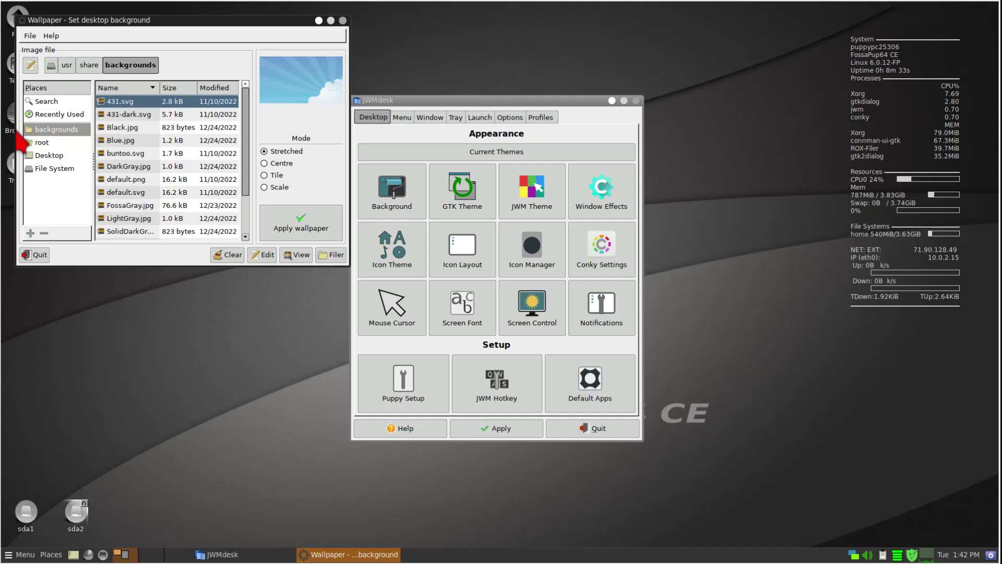
left_click(284, 230)
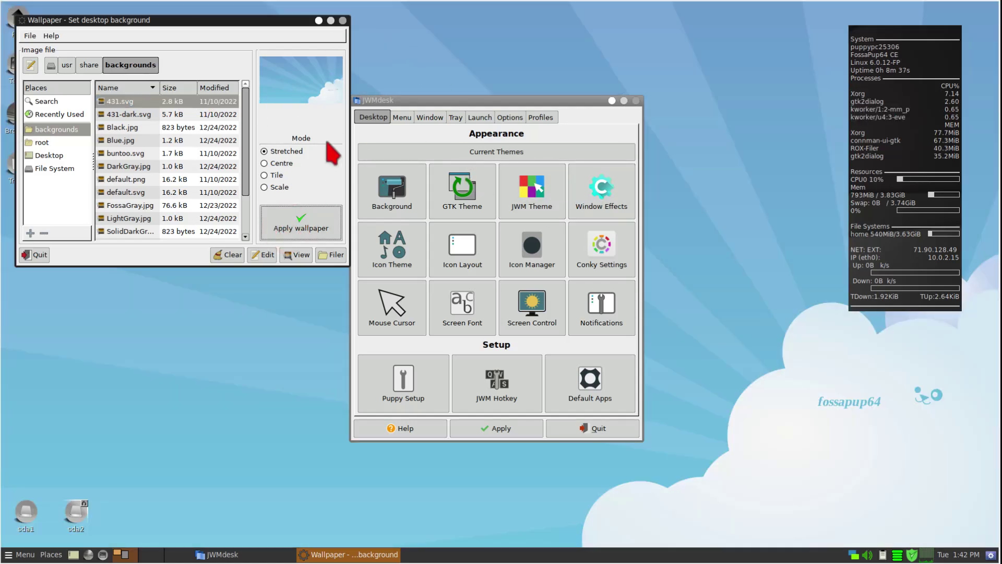
left_click(343, 21)
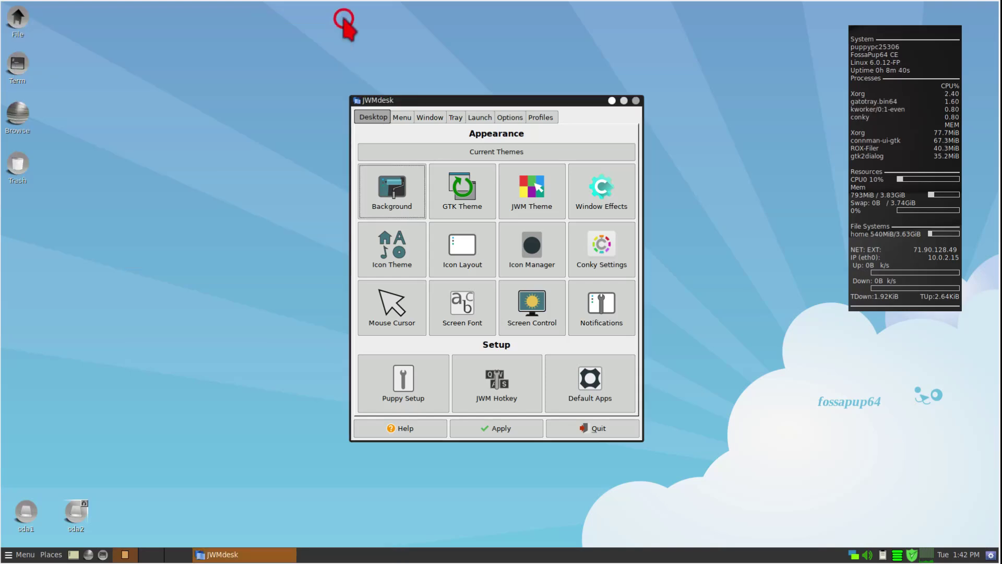
Switch the desktop icon theme to Moka
left_click(396, 246)
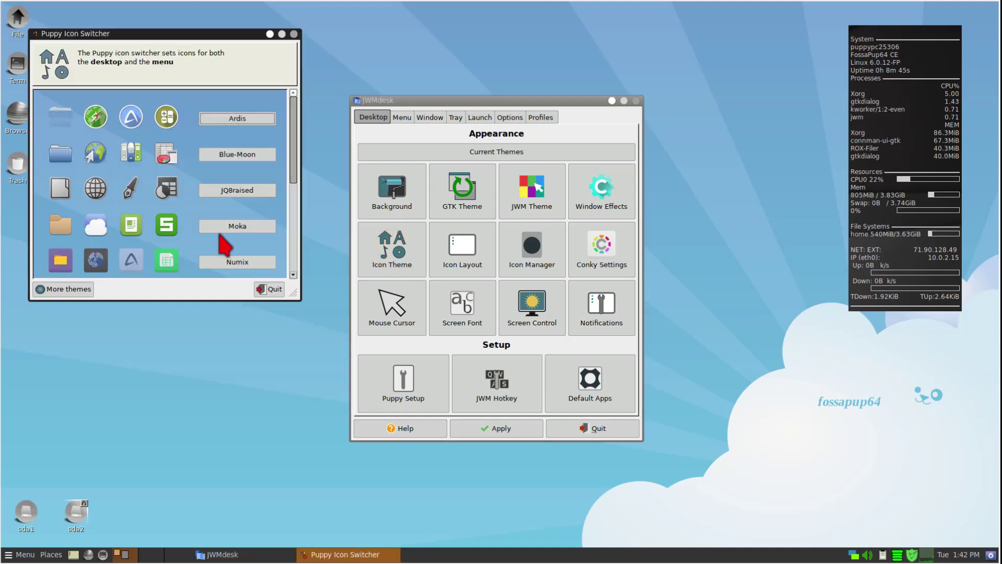
left_click(229, 227)
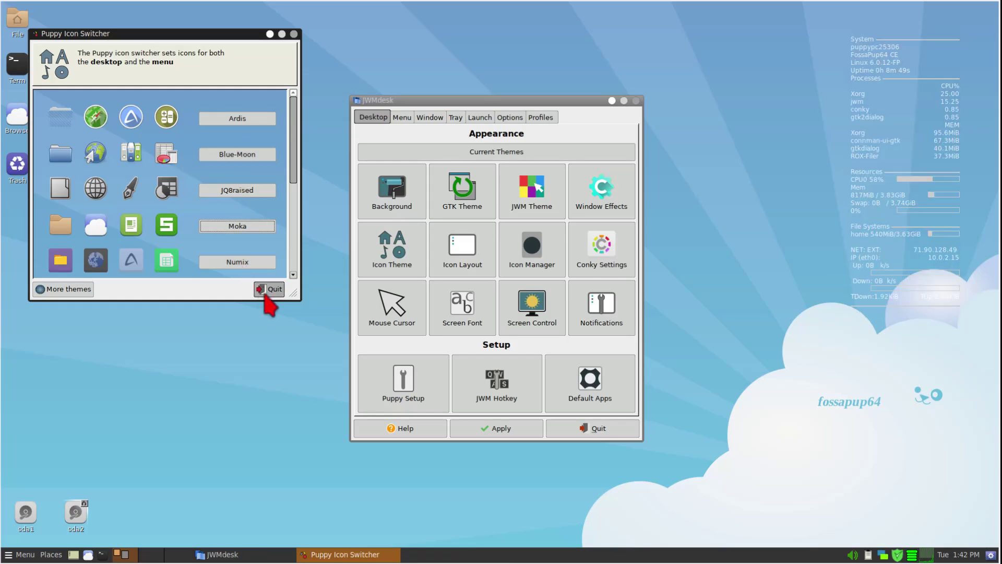
left_click(270, 289)
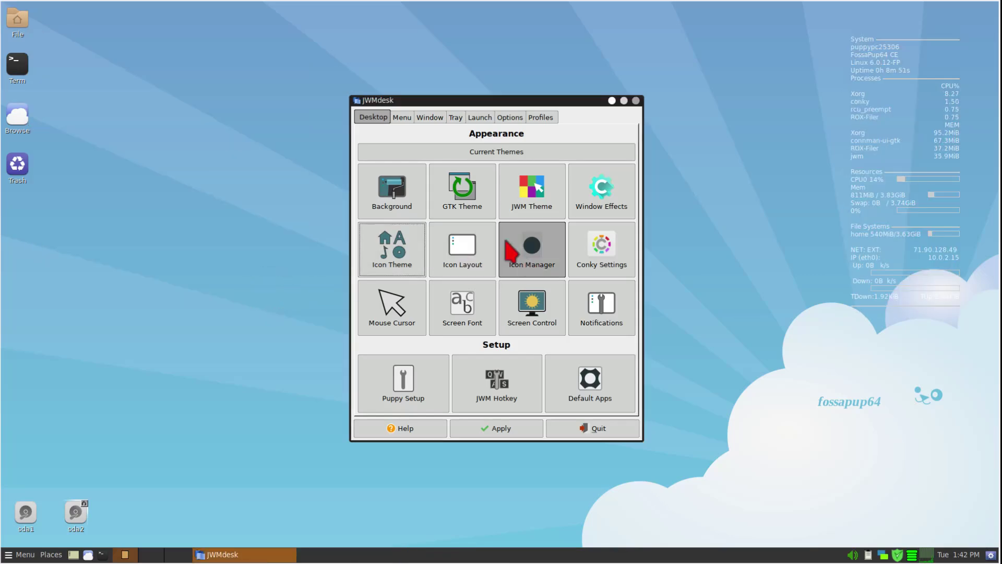
Set the title-bar button theme to Buntu, then quit every JWMdesk window
left_click(429, 119)
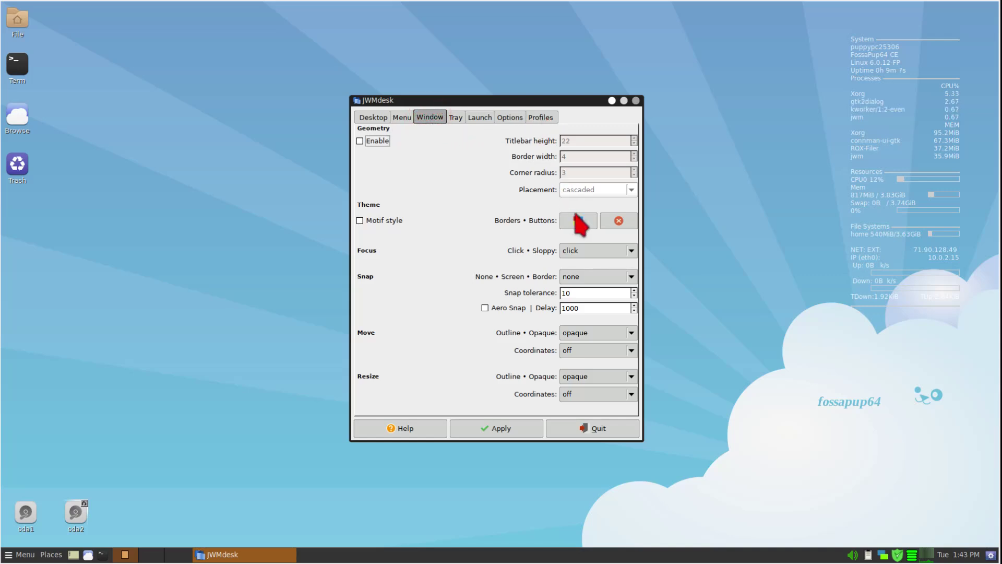
left_click(619, 221)
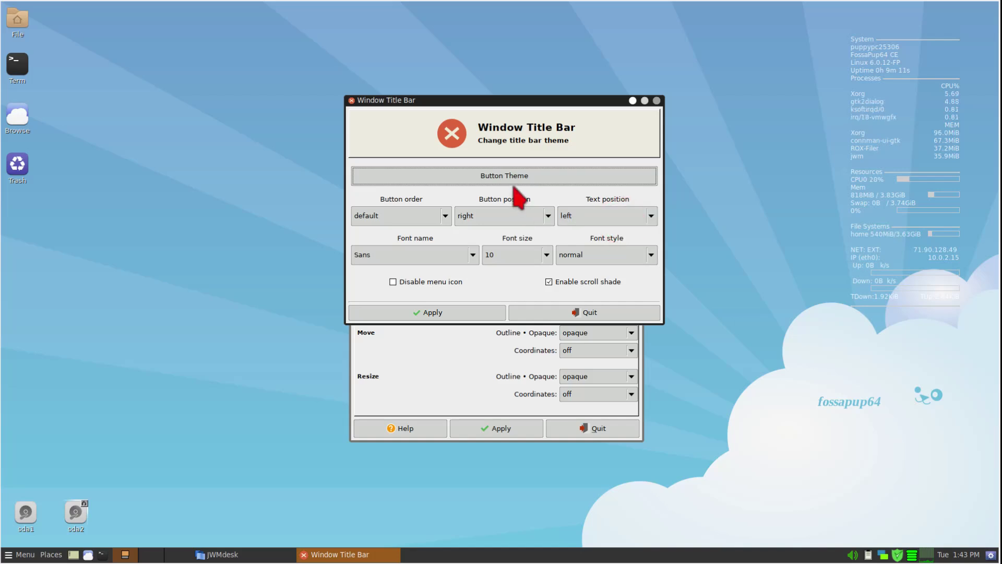
left_click(518, 178)
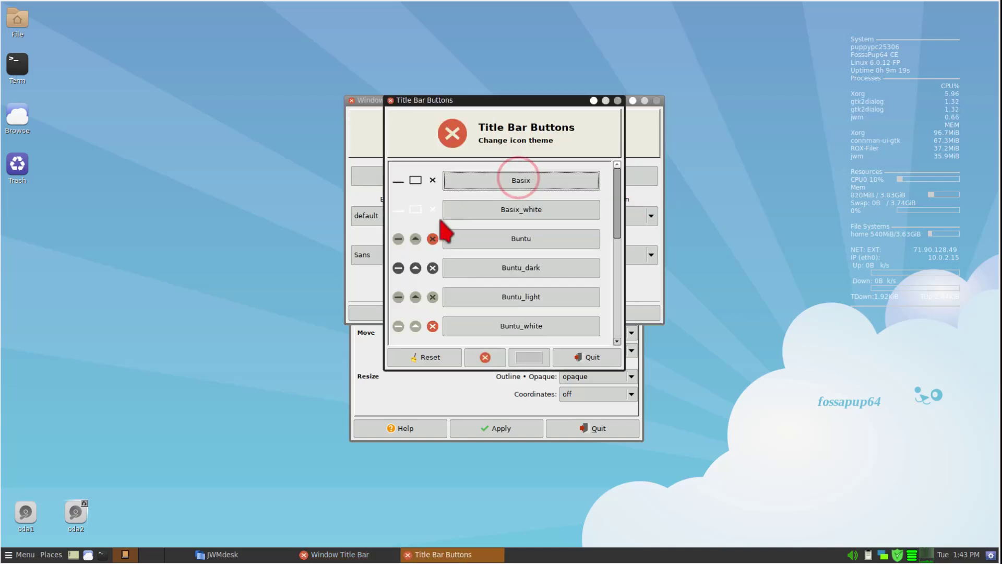
left_click(513, 239)
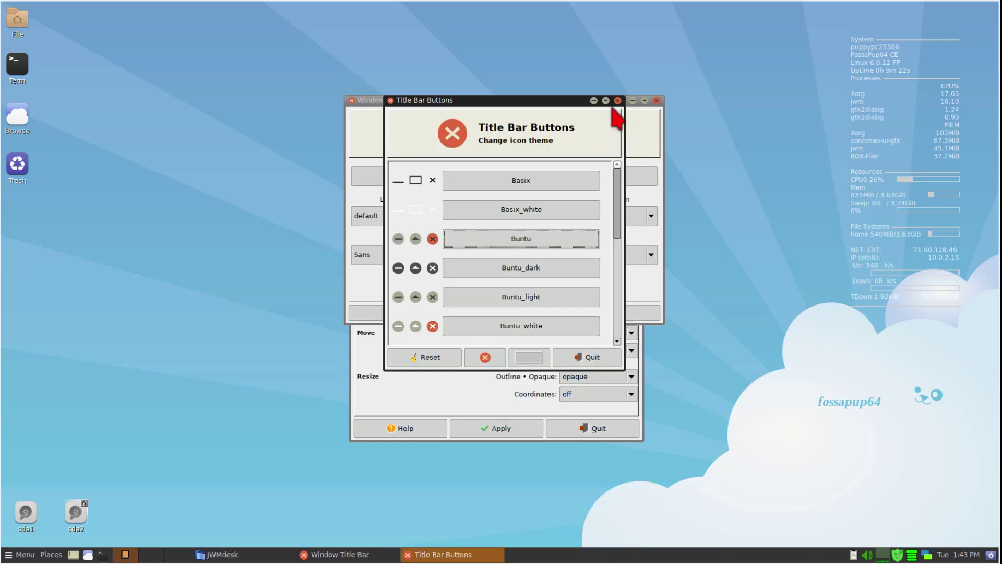
left_click(591, 359)
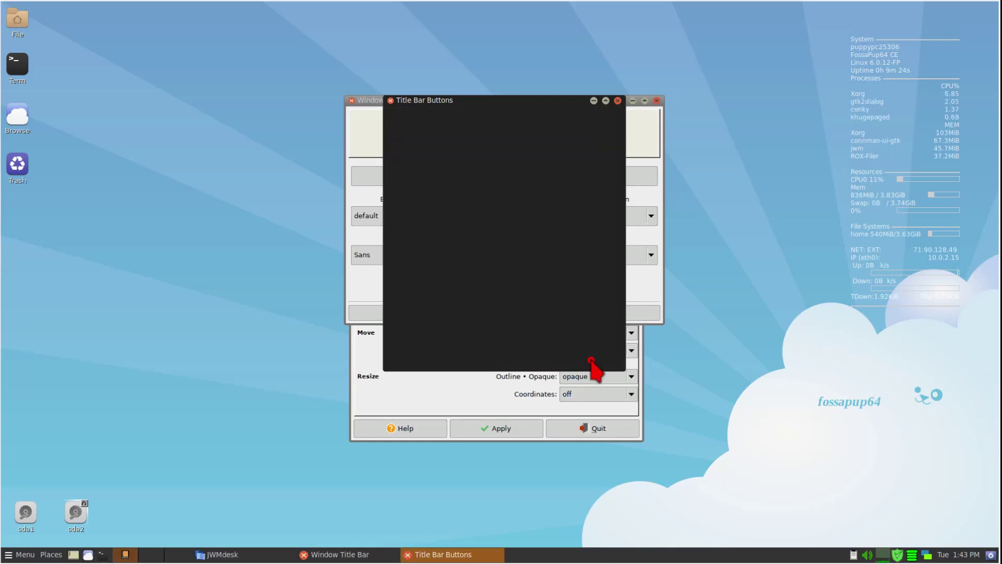
left_click(605, 312)
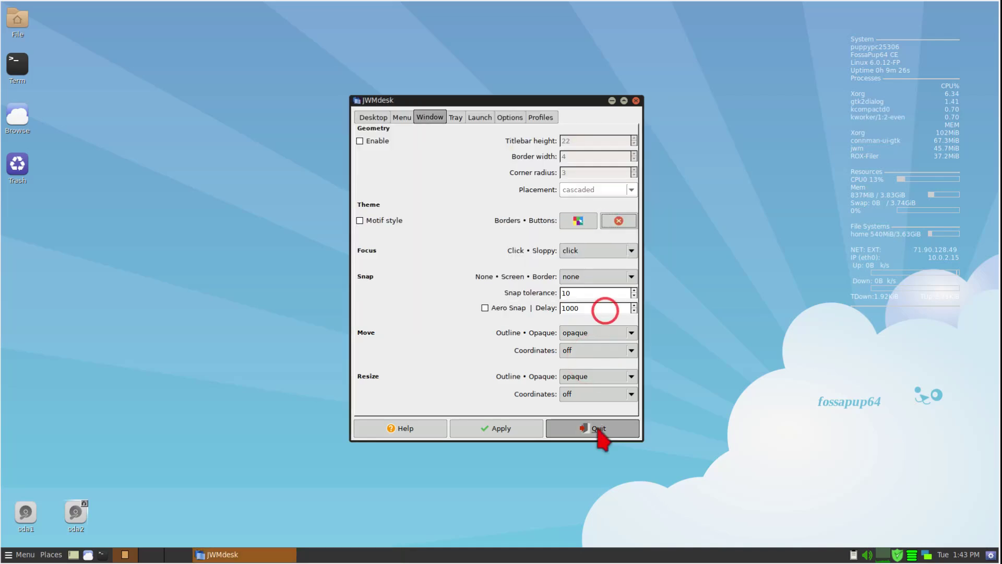
left_click(599, 432)
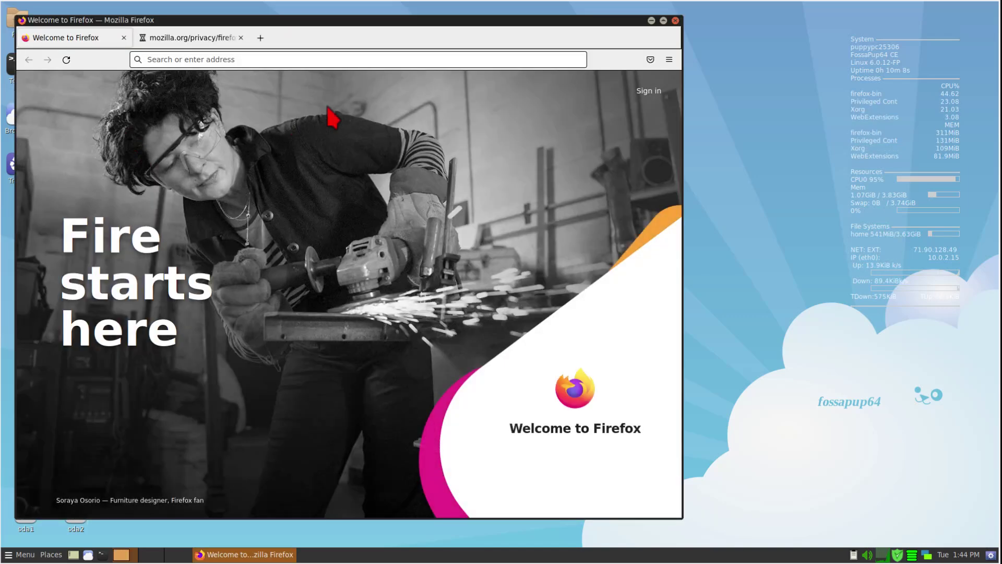
Close the Privacy Notice tab and skip the default-browser, import and theme welcome screens
left_click(241, 38)
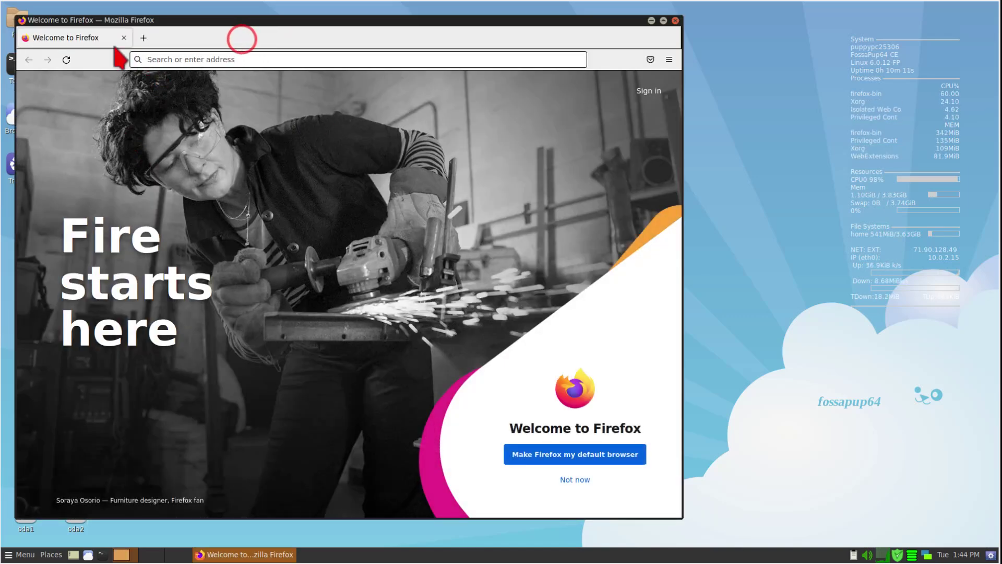
left_click(571, 478)
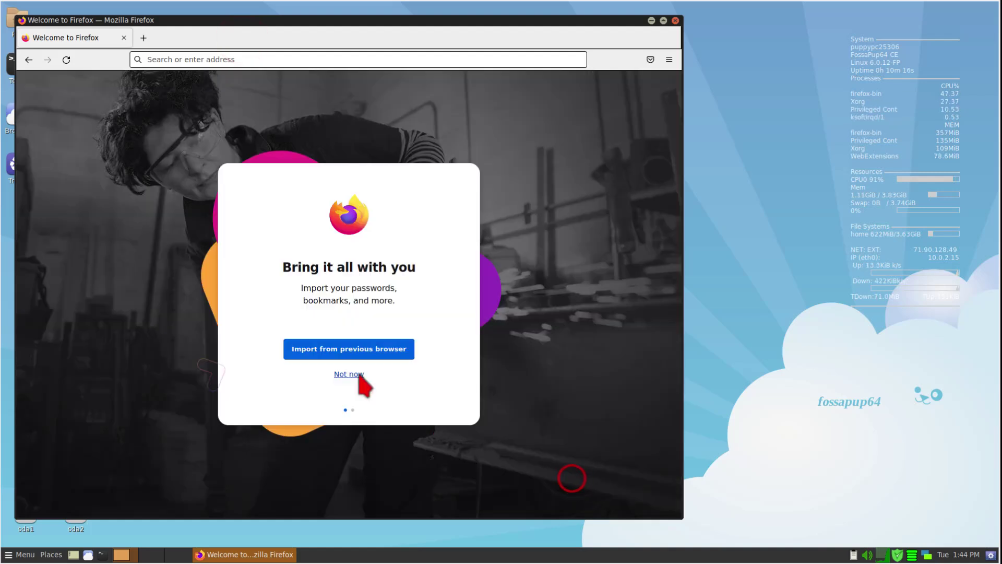
left_click(359, 374)
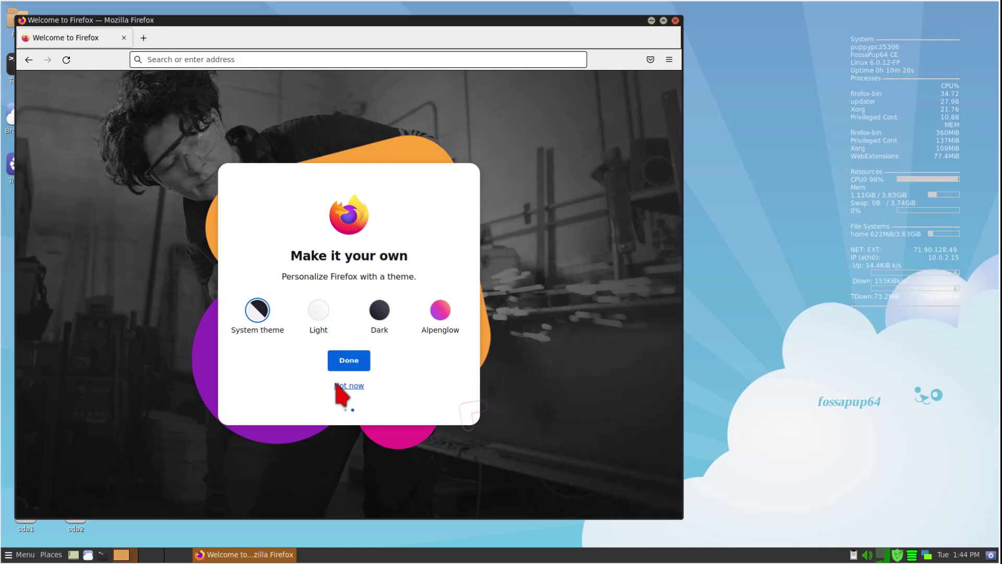
left_click(337, 384)
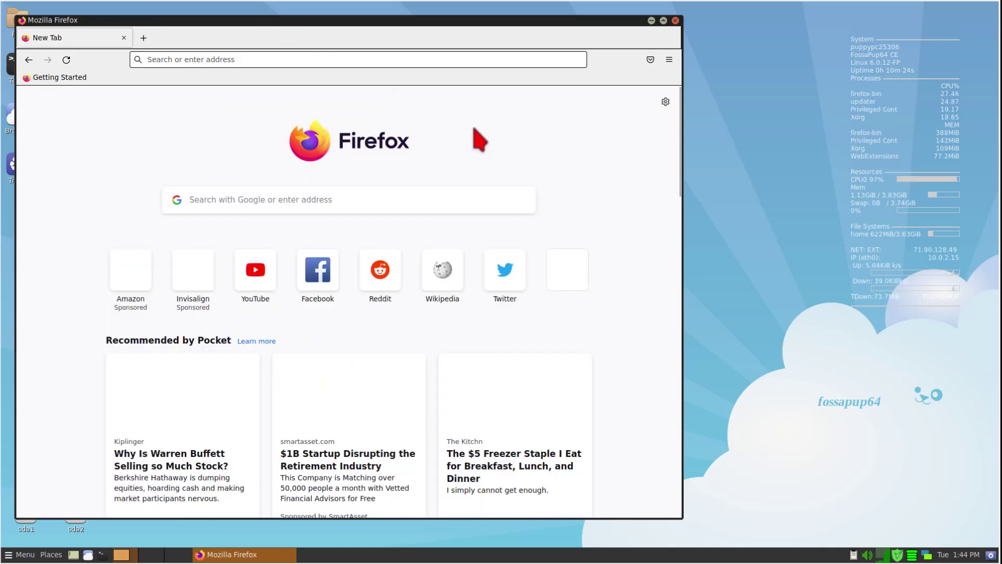
Restart Firefox to apply its update, declining the default-browser prompt and dismissing the data-sharing bar
left_click(668, 61)
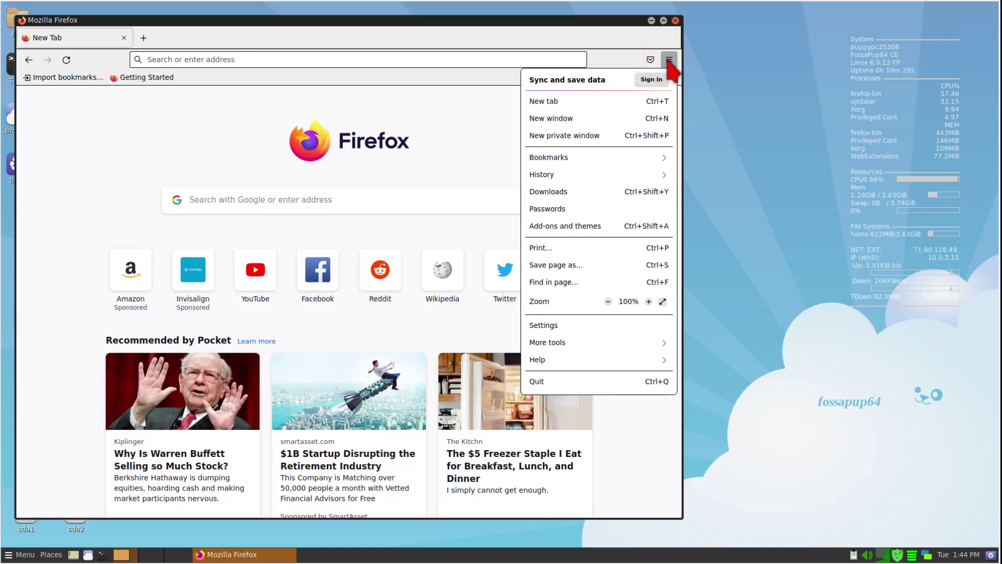
left_click(595, 360)
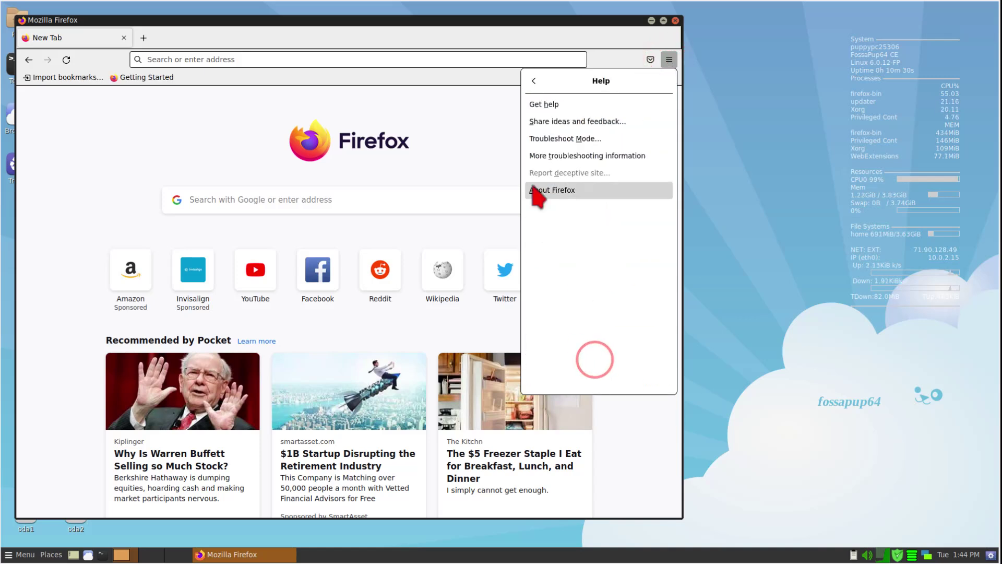
left_click(537, 191)
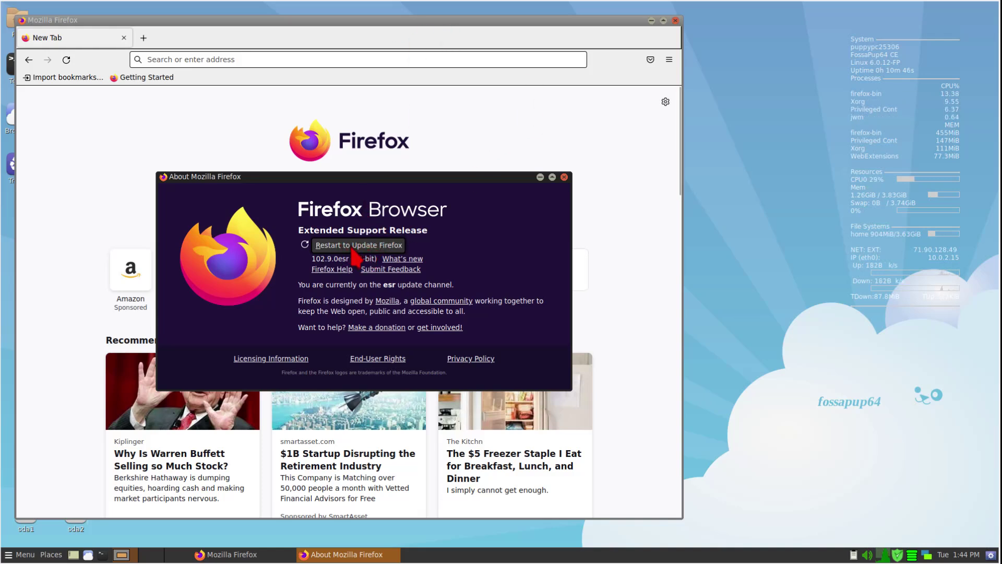
left_click(351, 247)
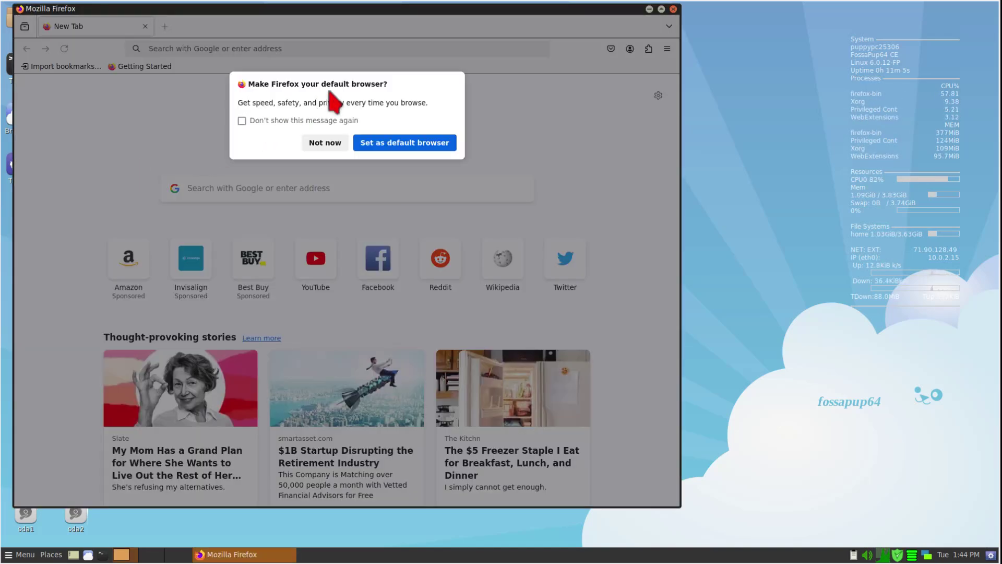
left_click(325, 145)
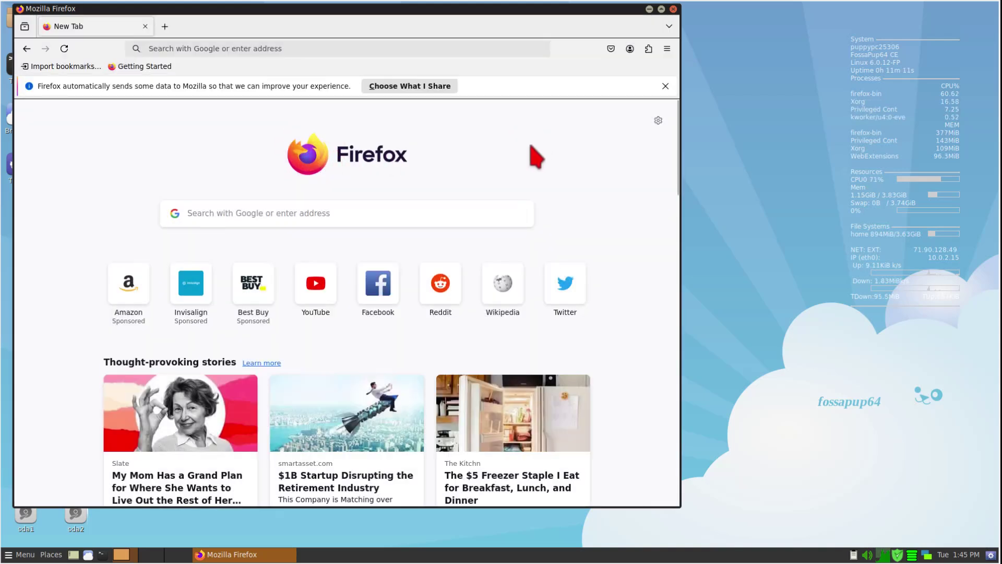
left_click(666, 86)
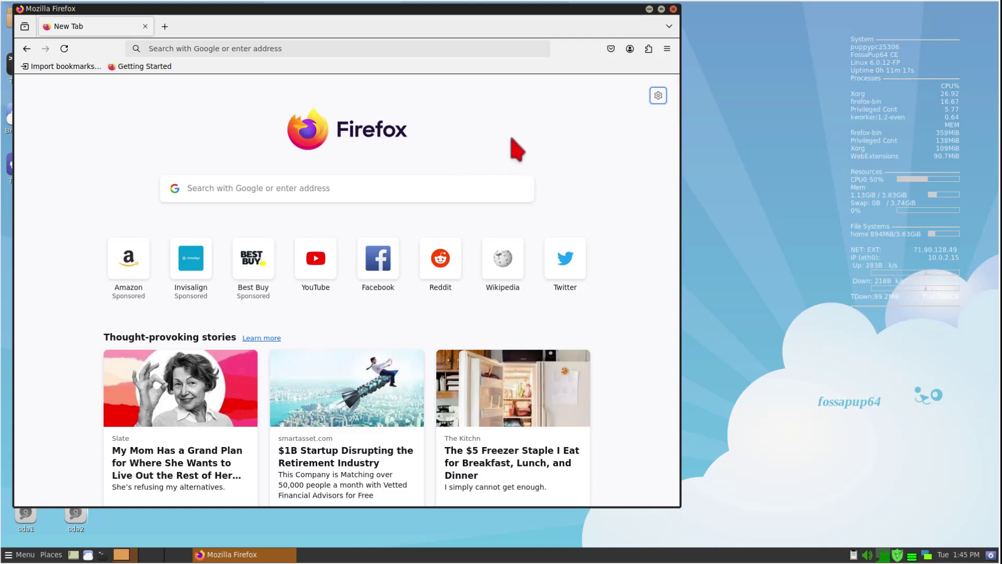
Google 'puppy linux forum', open the Puppy Linux Discussion Forum index and maximize Firefox
left_click(167, 47)
type("pu")
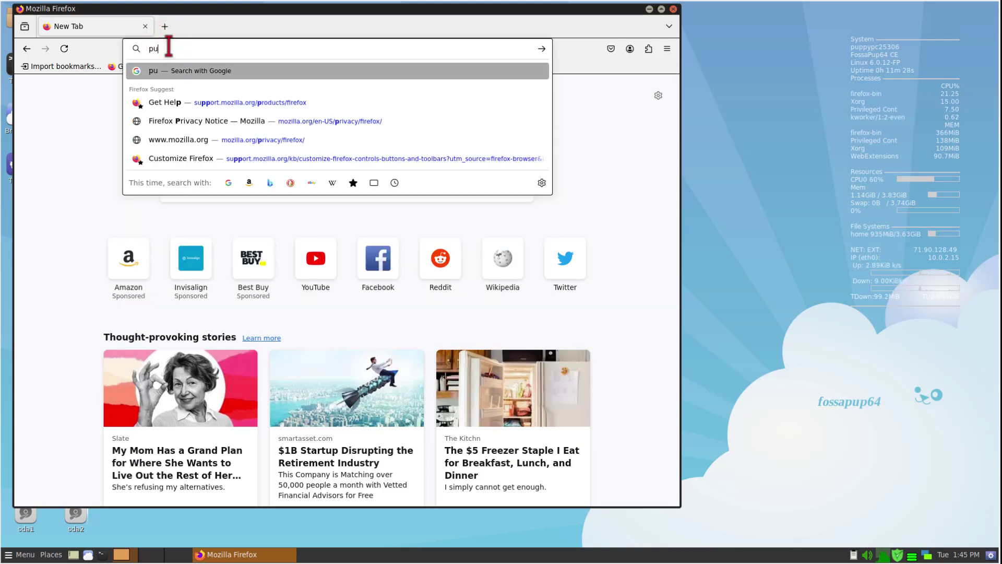
type("ppy linux for")
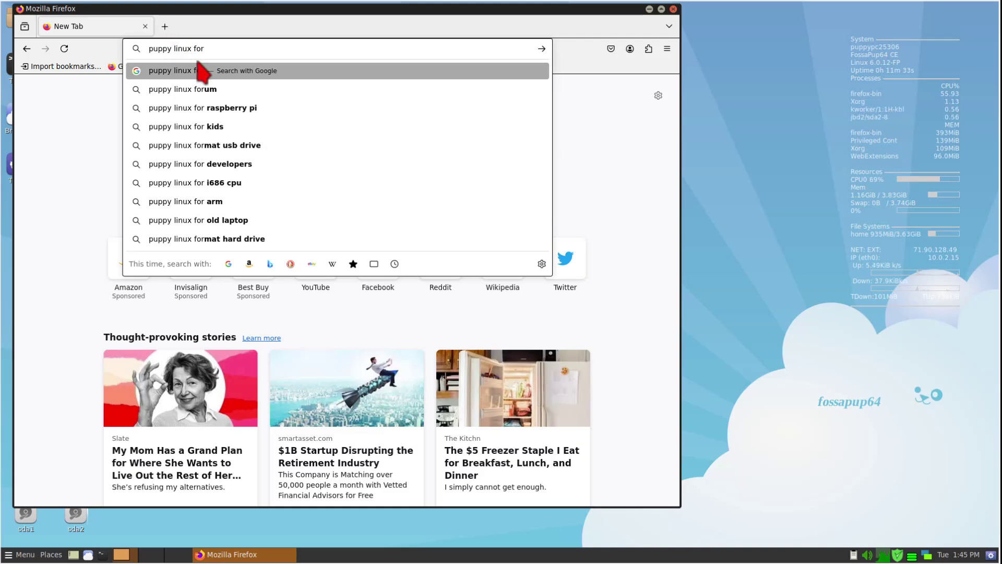
left_click(208, 89)
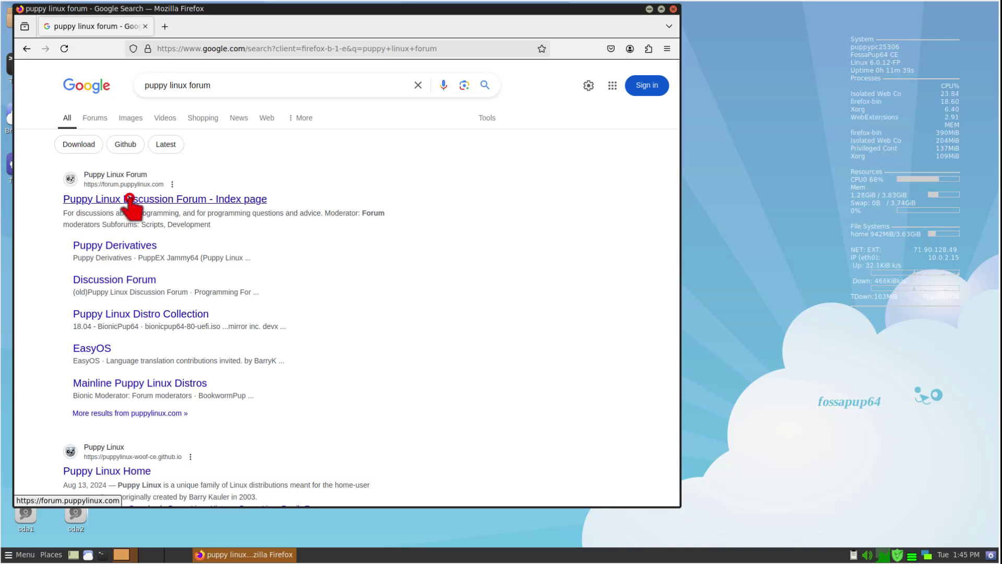
left_click(129, 198)
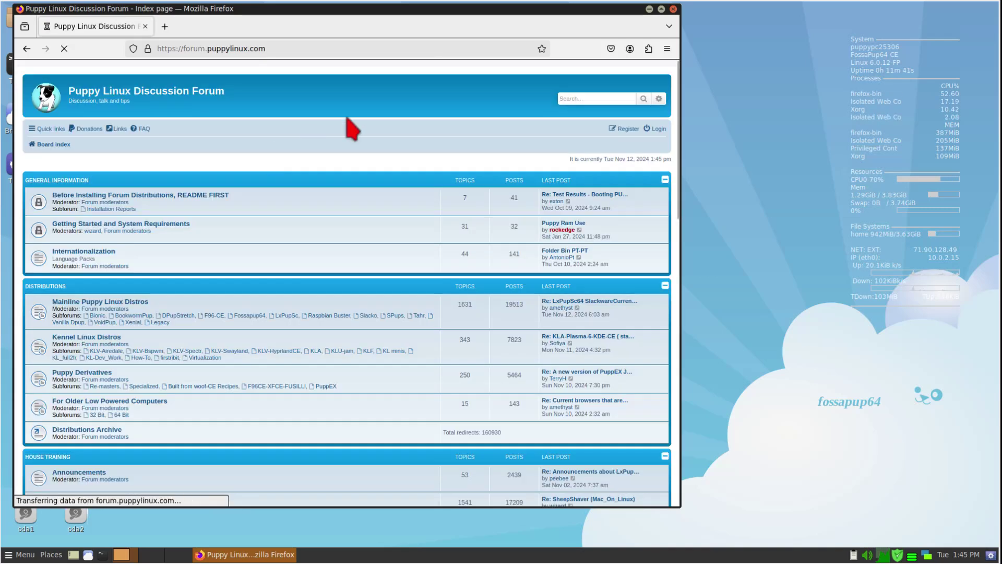
left_click(661, 9)
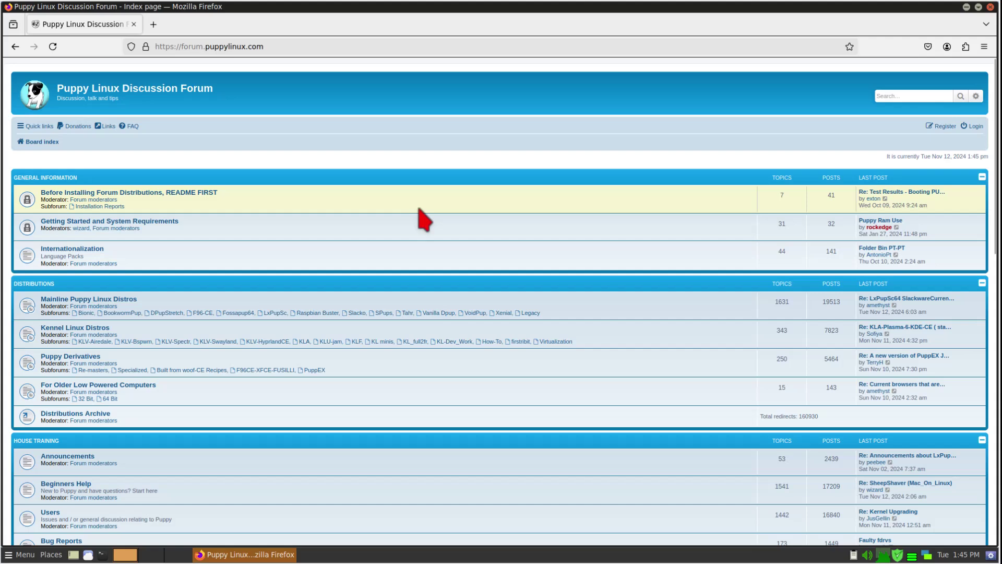
Open the Additional Software > Browsers and Internet subforum
scroll(420, 218, "down", 3)
scroll(381, 253, "down", 2)
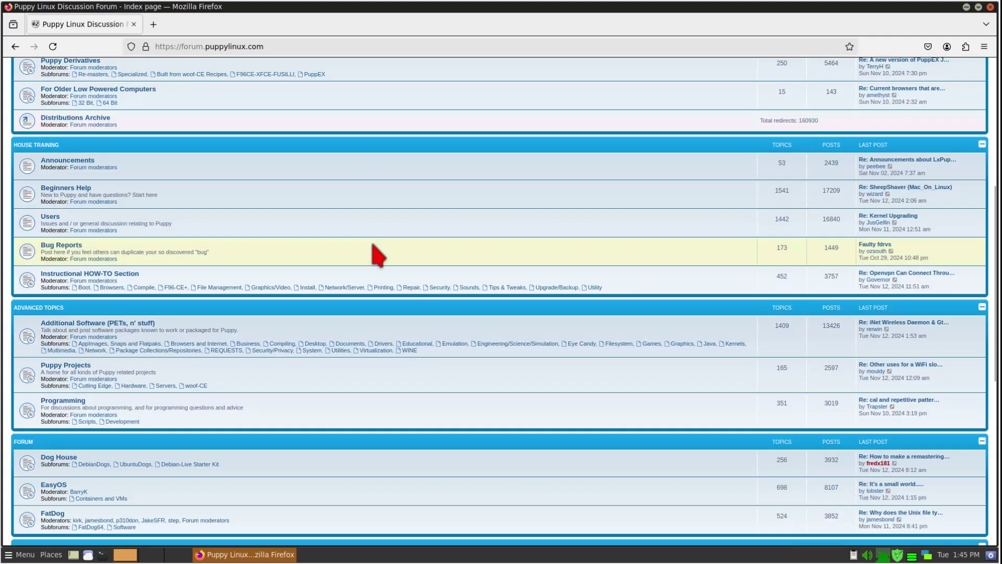
left_click(57, 325)
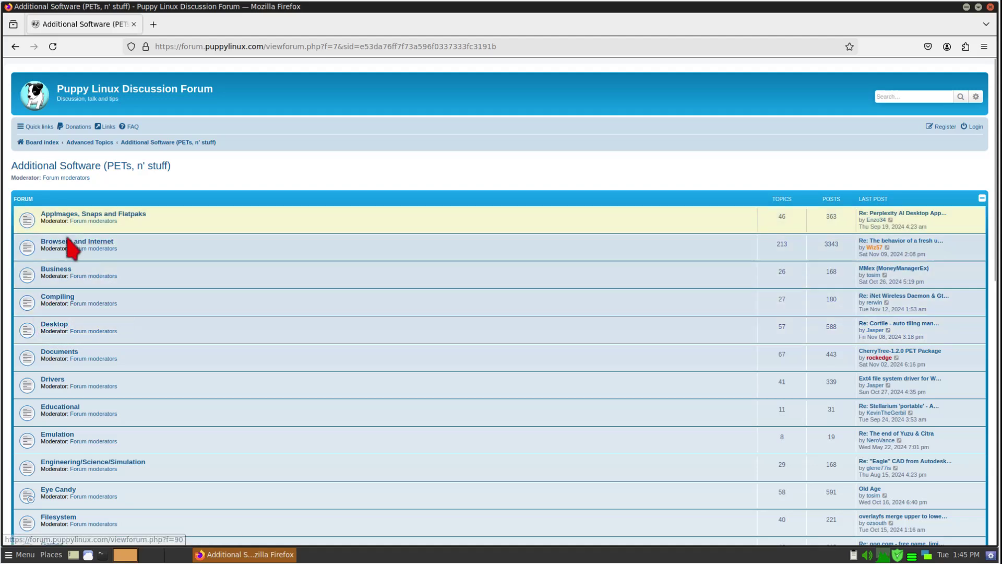
left_click(66, 243)
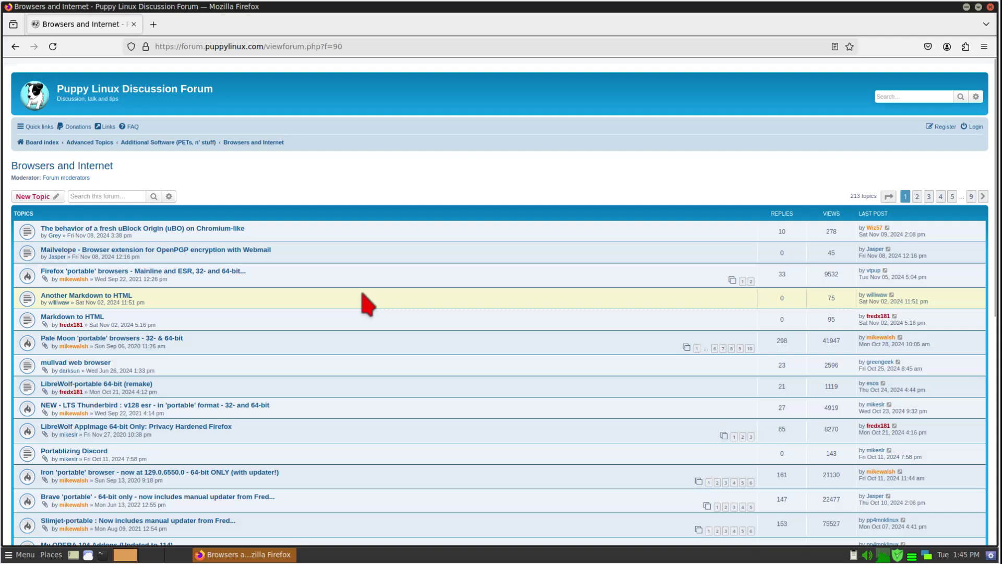
Open the Google-Chrome 'portable' 64-bit topic from page 2 of the topic list
scroll(365, 302, "down", 6)
scroll(366, 300, "down", 1)
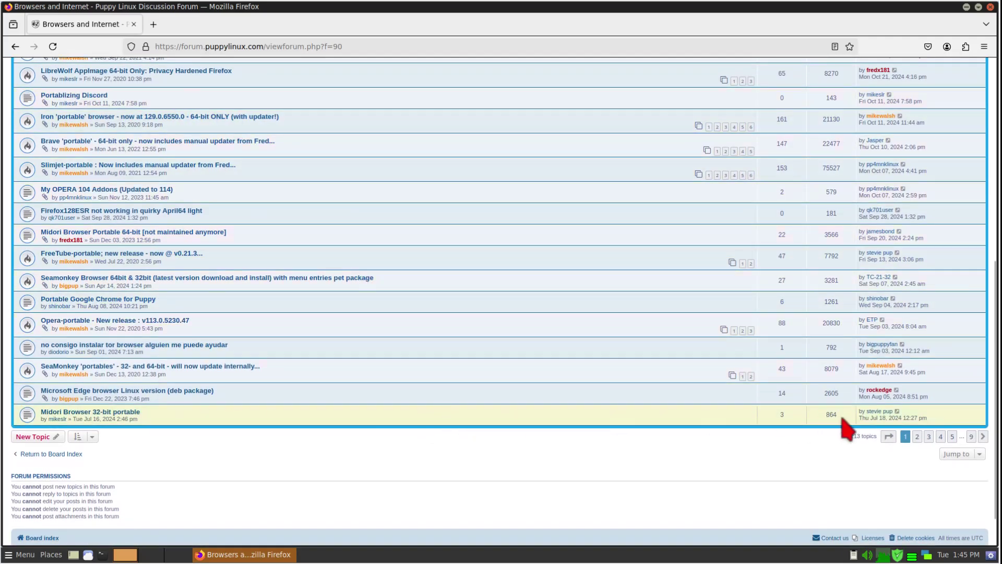
left_click(917, 437)
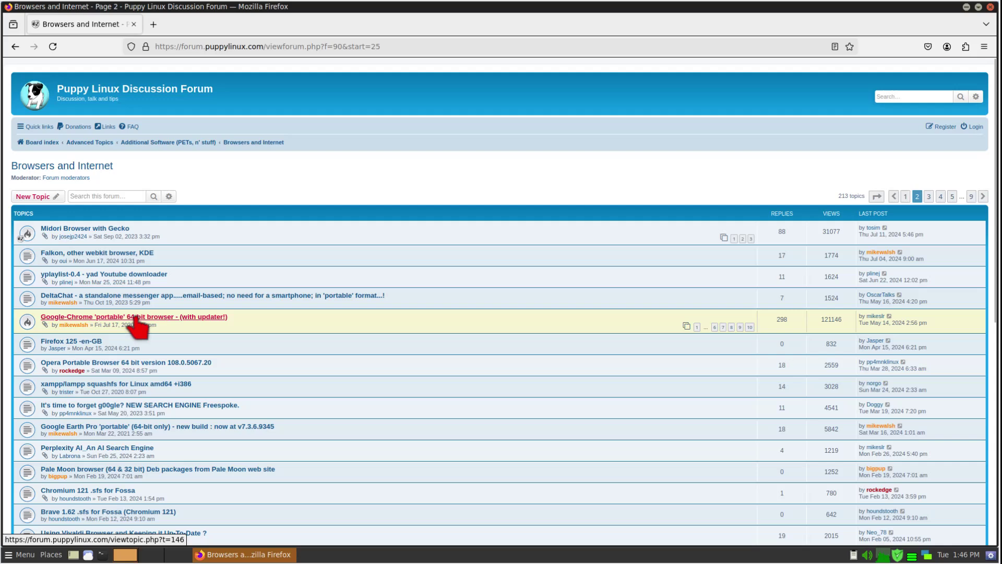
left_click(132, 317)
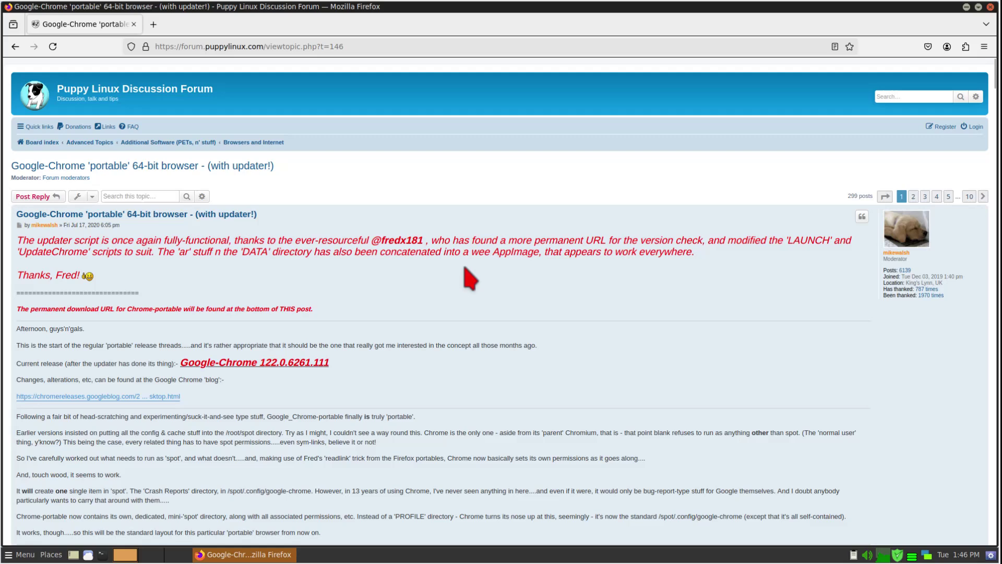
scroll(448, 272, "down", 2)
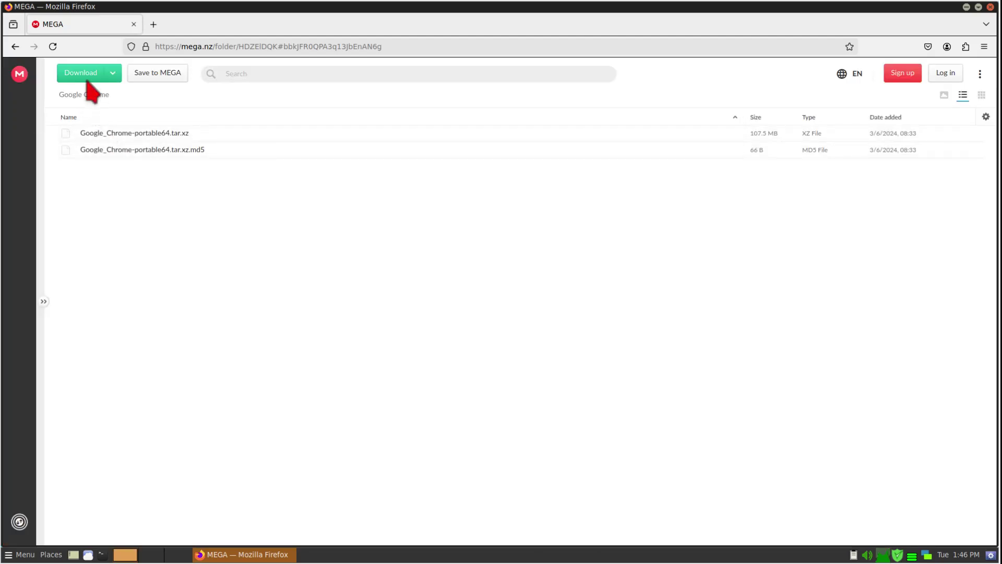
Download the MEGA Google Chrome folder as Google Chrome.zip and open ~/Downloads showing it
left_click(85, 75)
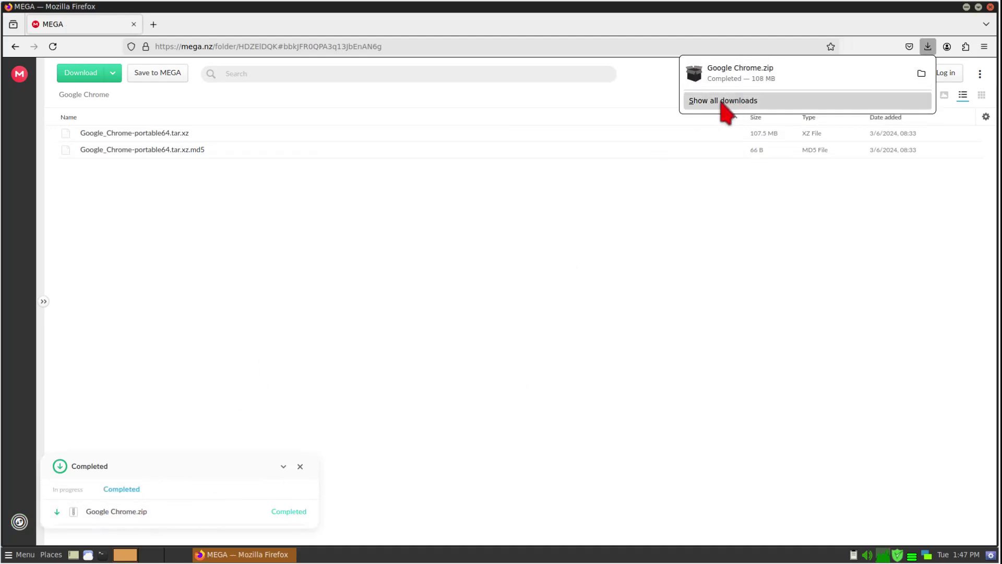
left_click(922, 73)
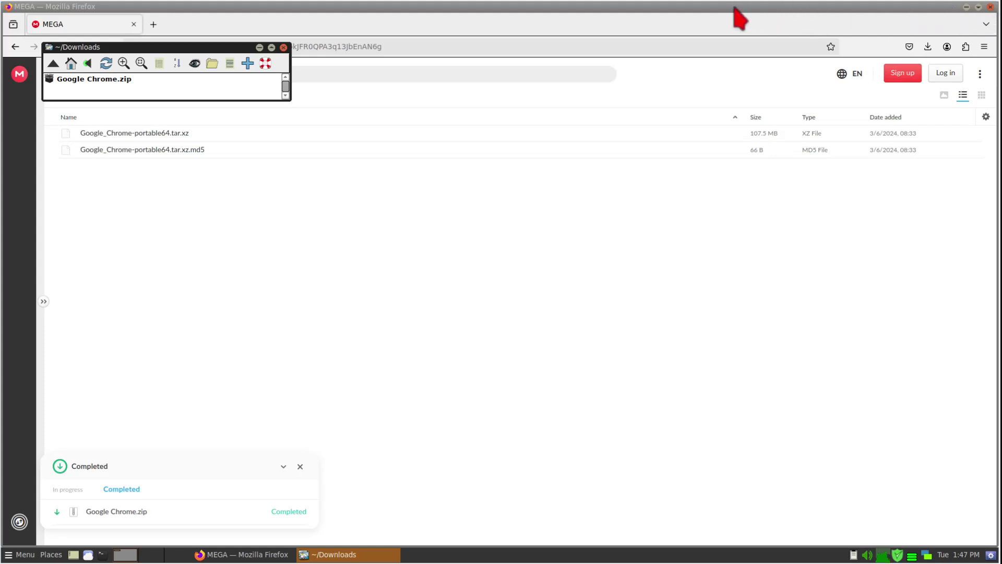
scroll(736, 8, "up", 1)
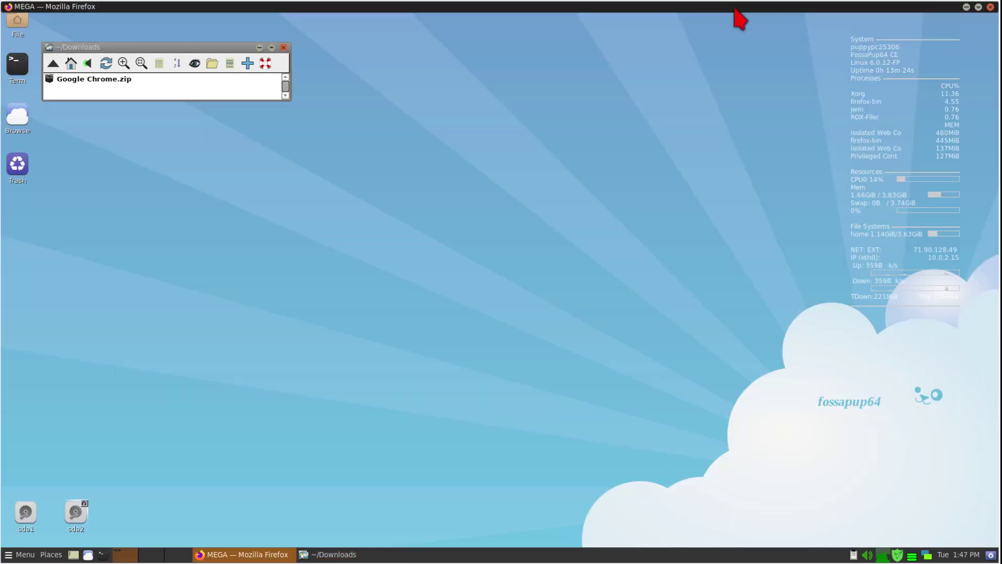
scroll(736, 8, "down", 1)
scroll(736, 8, "up", 1)
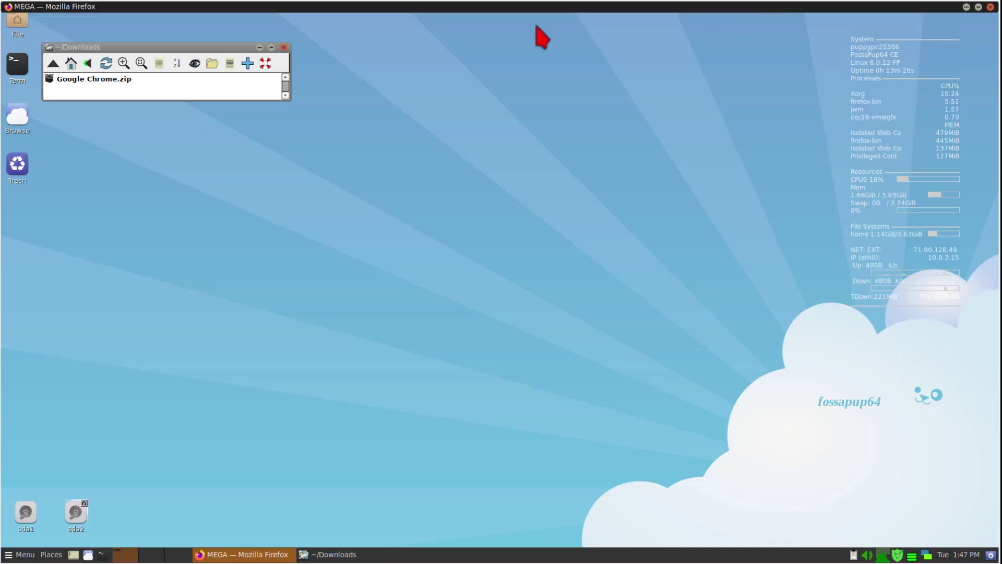
scroll(548, 9, "down", 1)
scroll(551, 13, "up", 1)
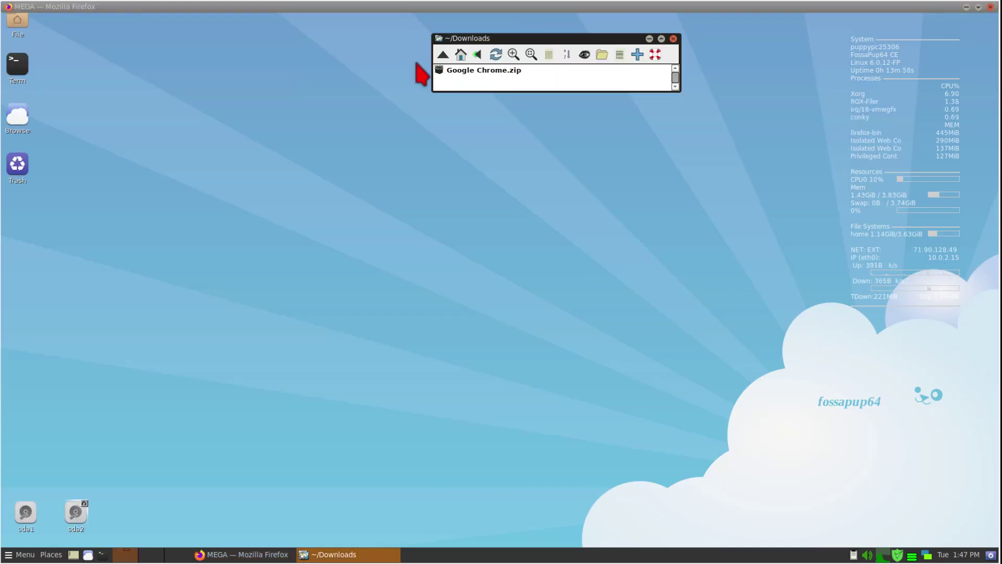
Extract Google Chrome.zip with UExtract and open Google Chrome.zip.extracted > Google Chrome
right_click(472, 72)
mouse_move(475, 73)
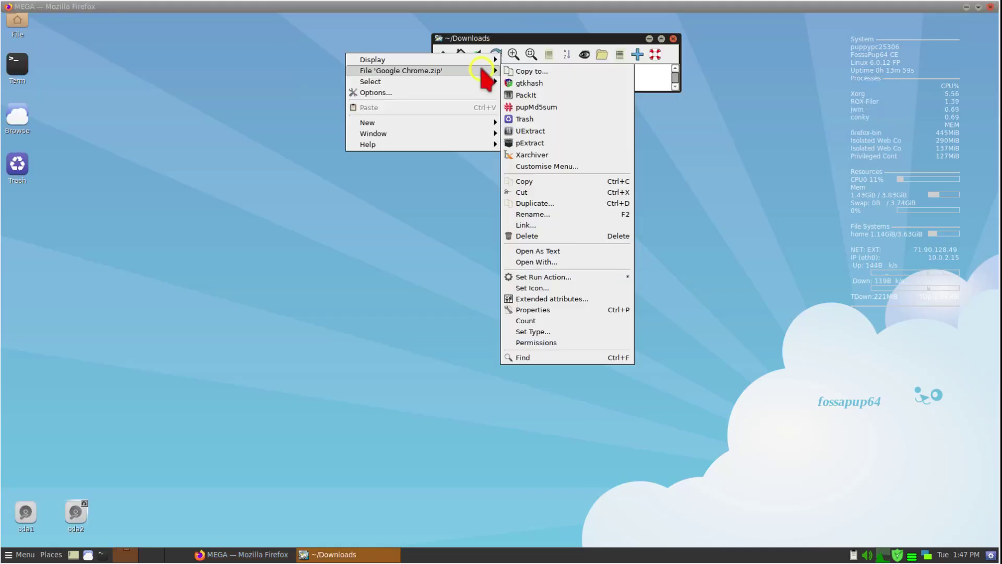
left_click(541, 131)
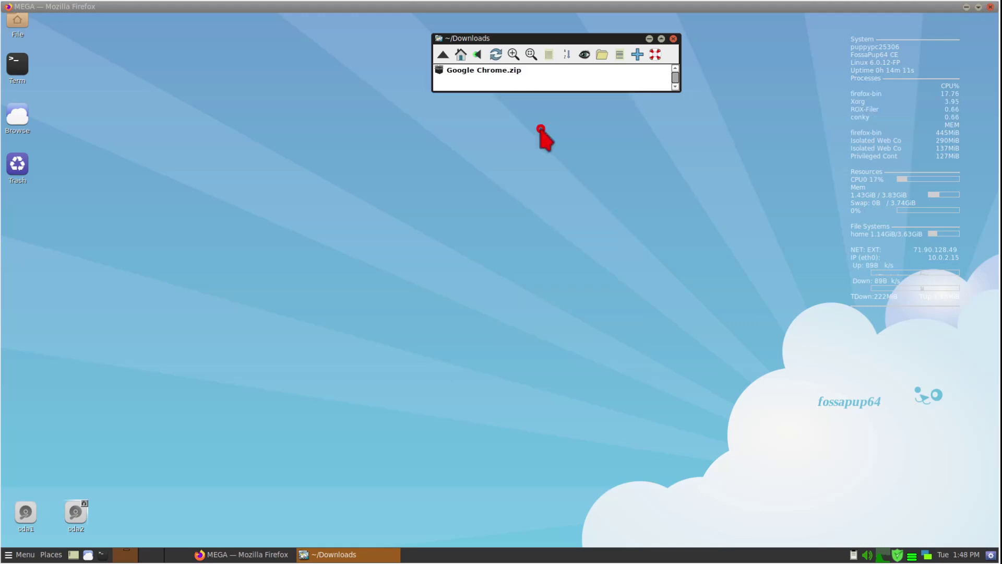
left_click(597, 415)
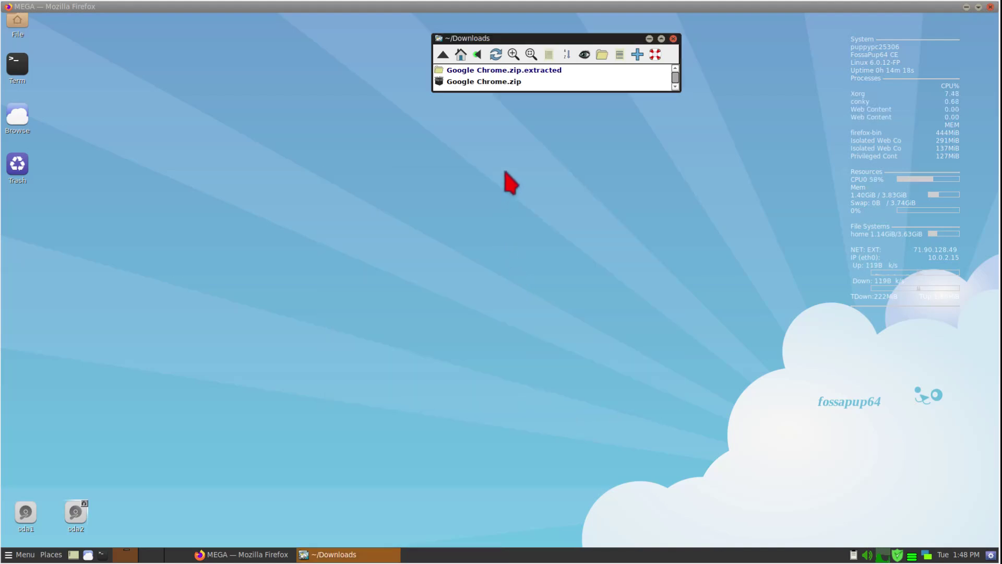
left_click(523, 70)
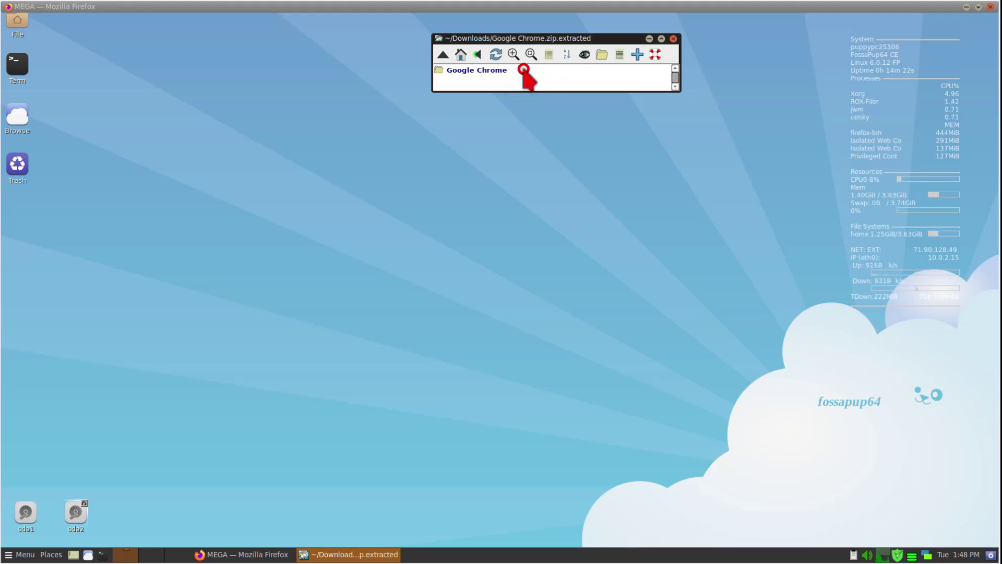
left_click(483, 73)
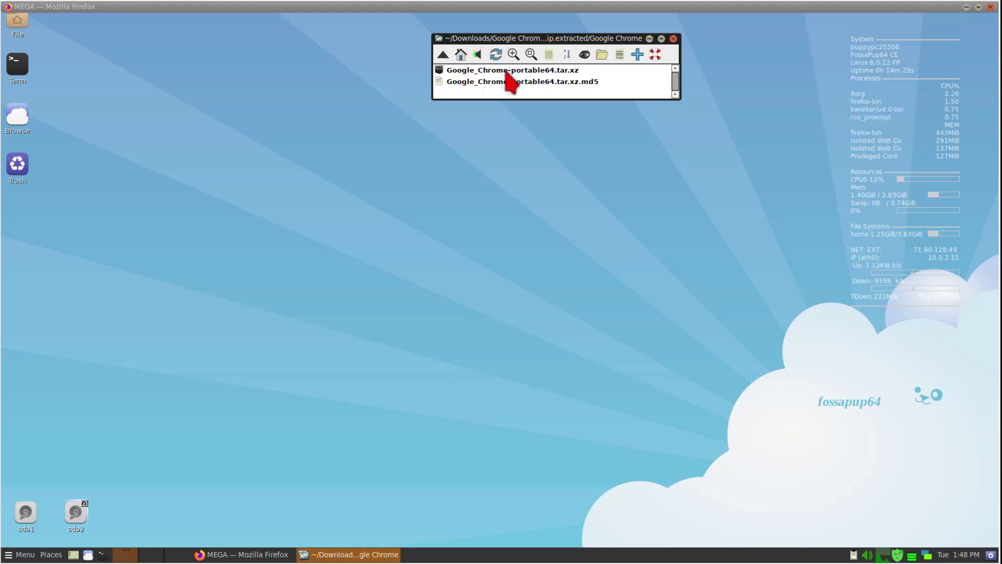
Extract Google_Chrome-portable64.tar.xz into its current folder
right_click(504, 73)
mouse_move(505, 74)
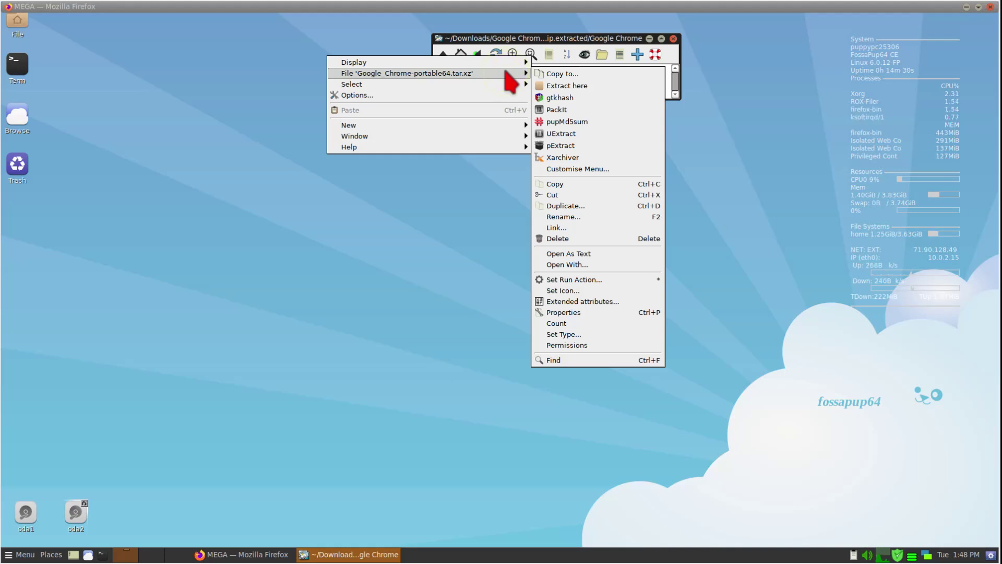
left_click(550, 86)
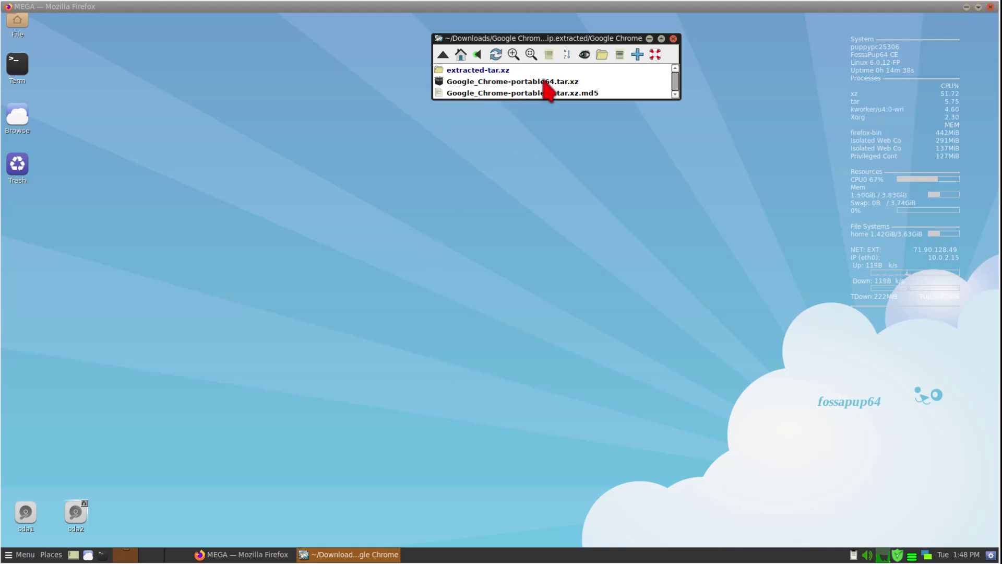
left_click(620, 112)
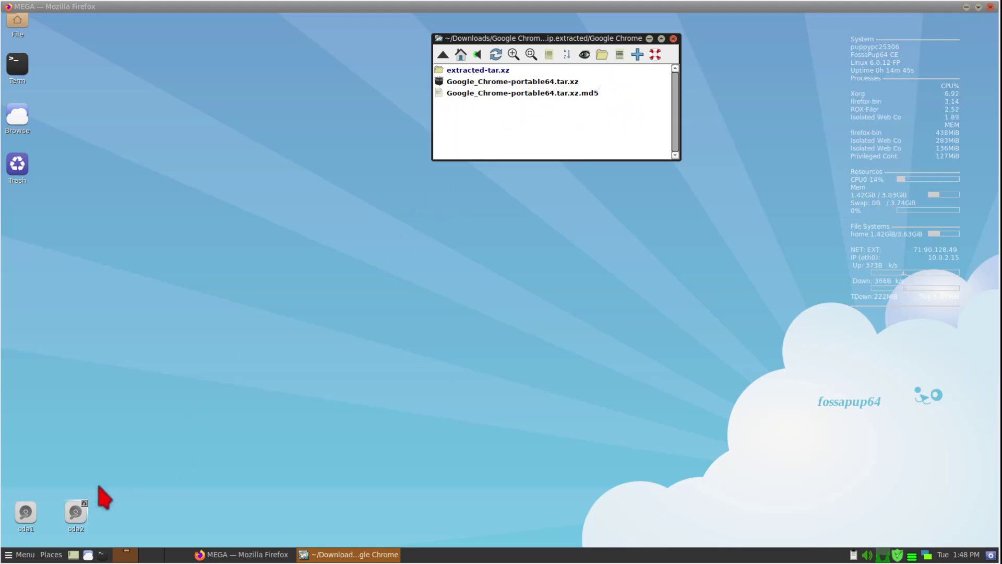
Move the extracted Google_Chrome-portable64 folder into /mnt/home (sda2)
left_click(73, 517)
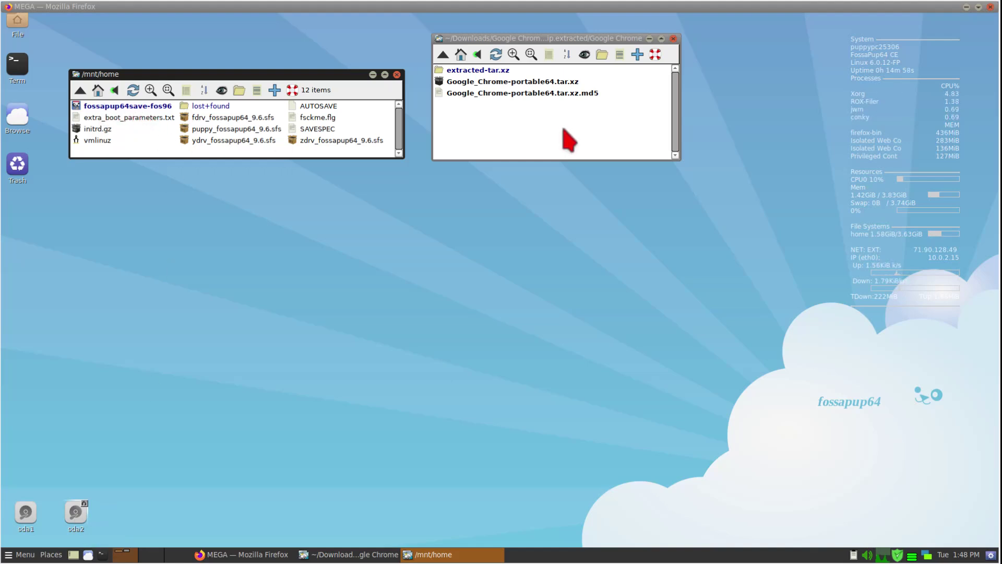
left_click(481, 69)
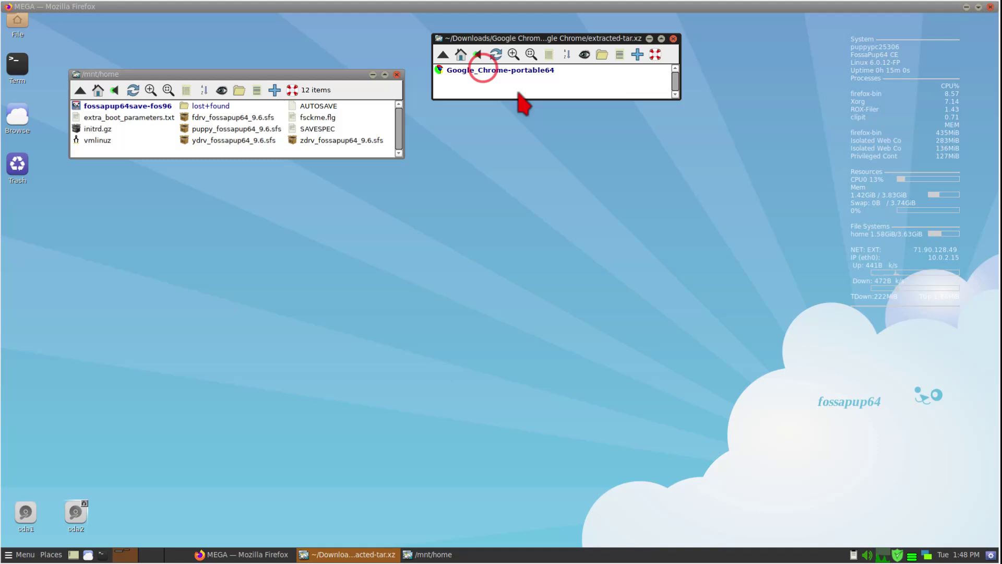
left_click_drag(504, 71, 147, 140)
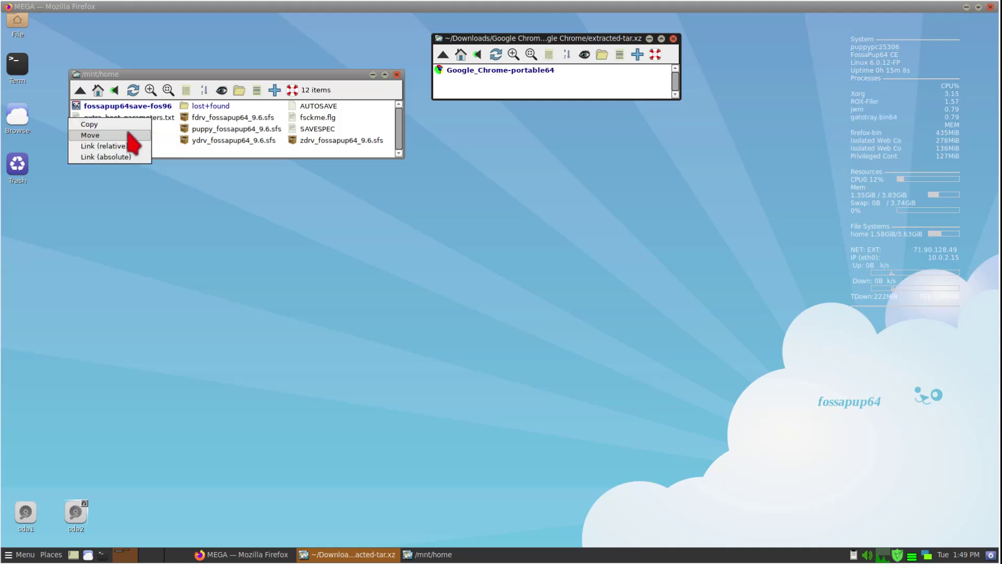
left_click(122, 134)
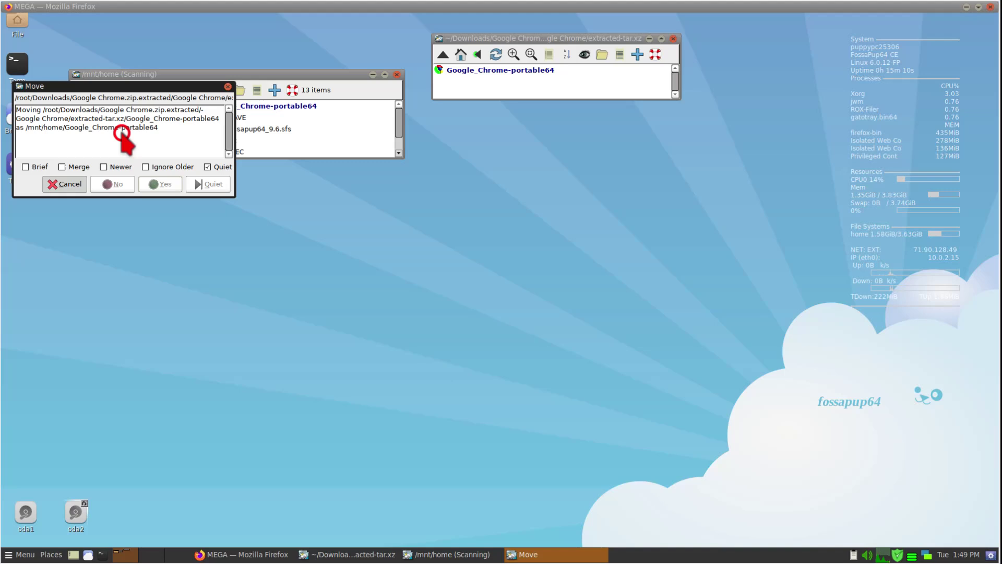
key("Return")
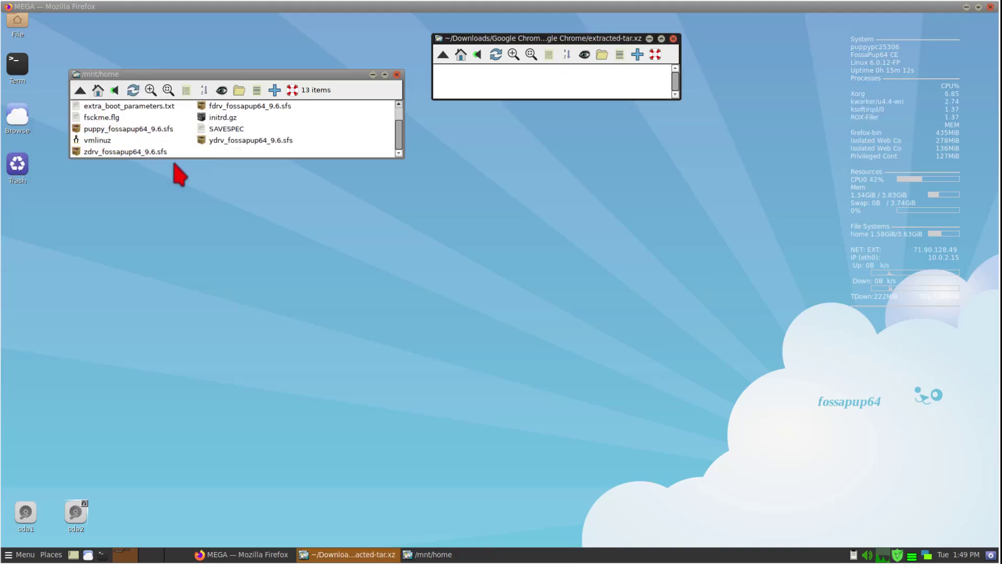
left_click_drag(358, 156, 377, 232)
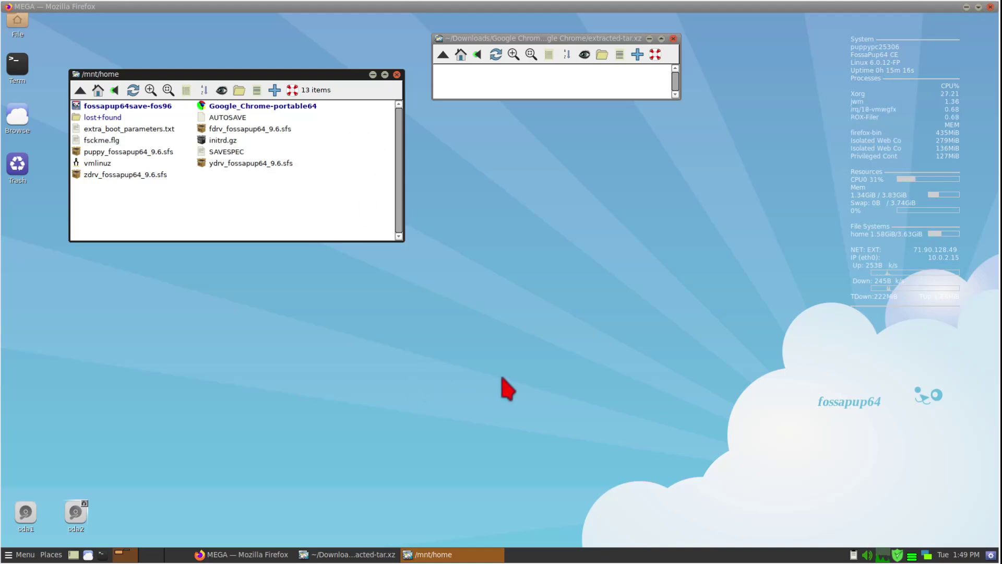
Open Google_Chrome-portable64's MenuReadMe in Geany with Document > Line Wrapping turned on
left_click(293, 105)
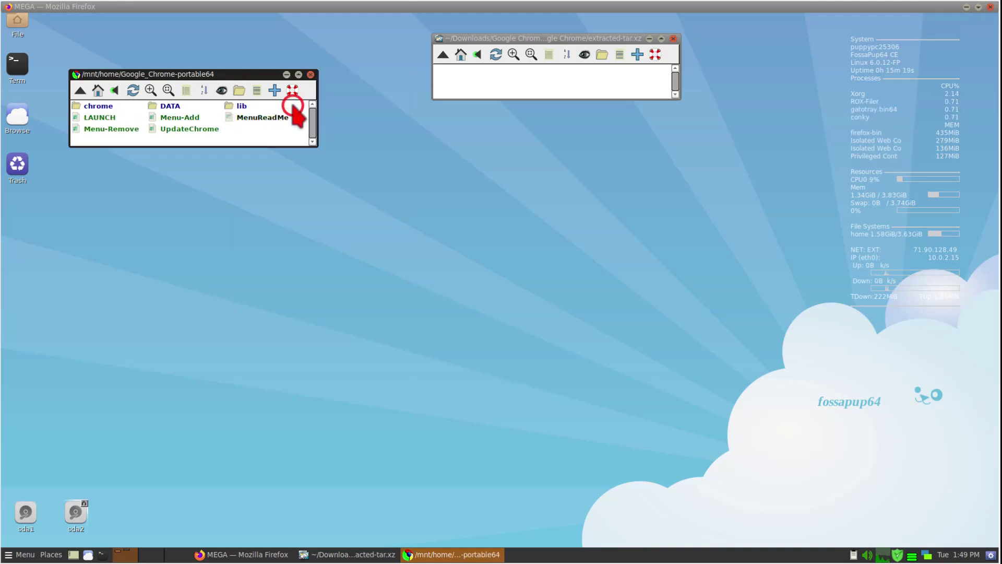
left_click(263, 119)
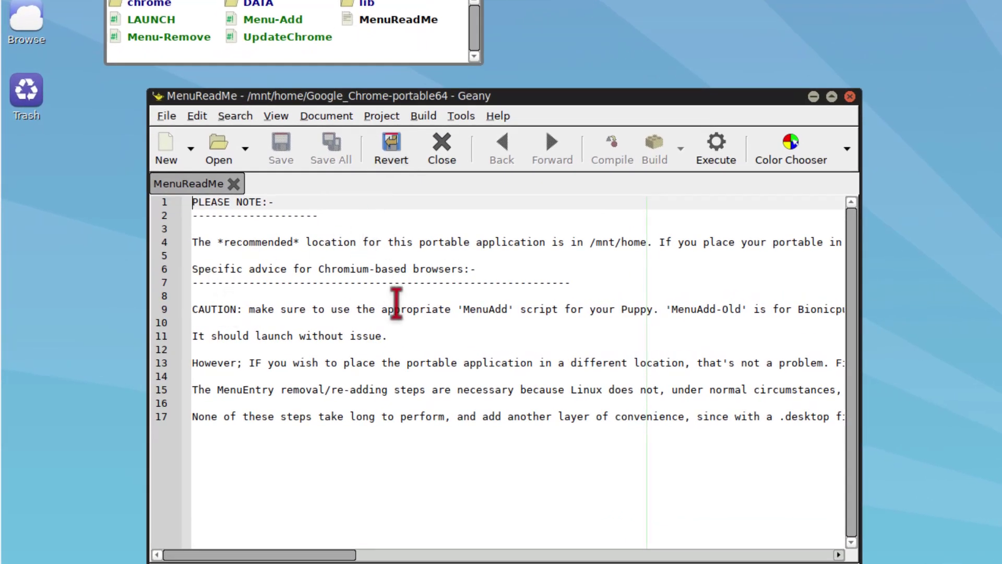
left_click(276, 116)
mouse_move(319, 116)
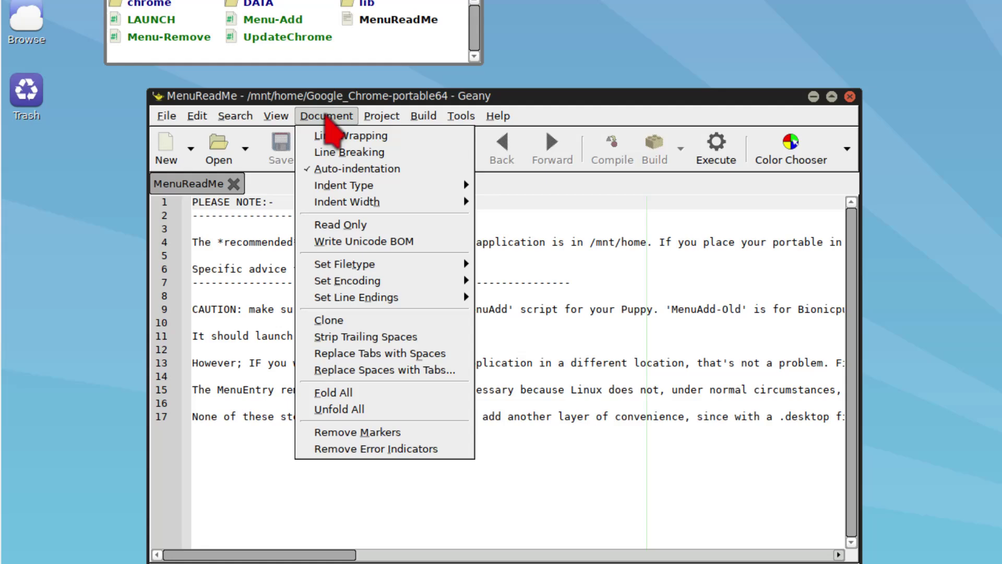
left_click(330, 137)
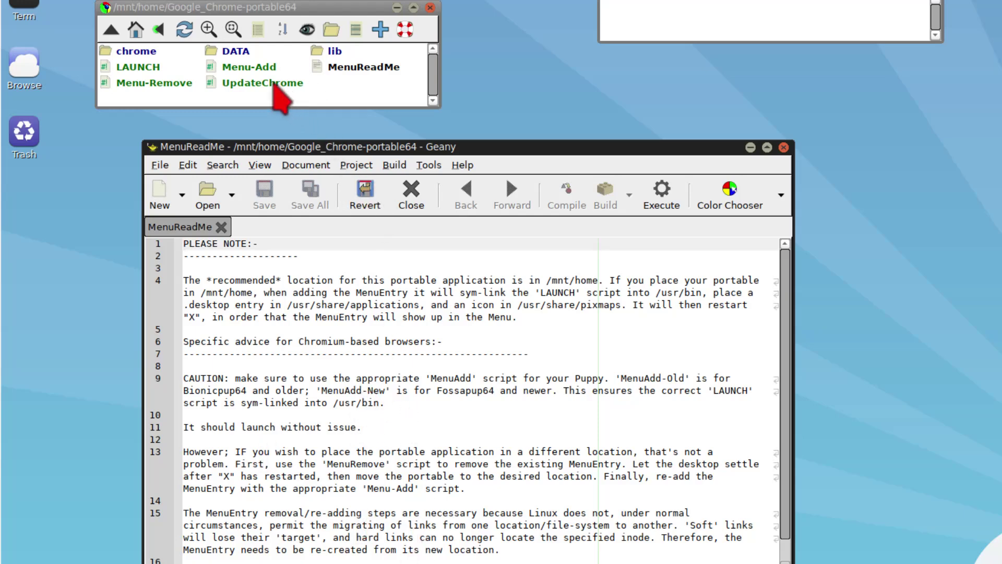
left_click(245, 69)
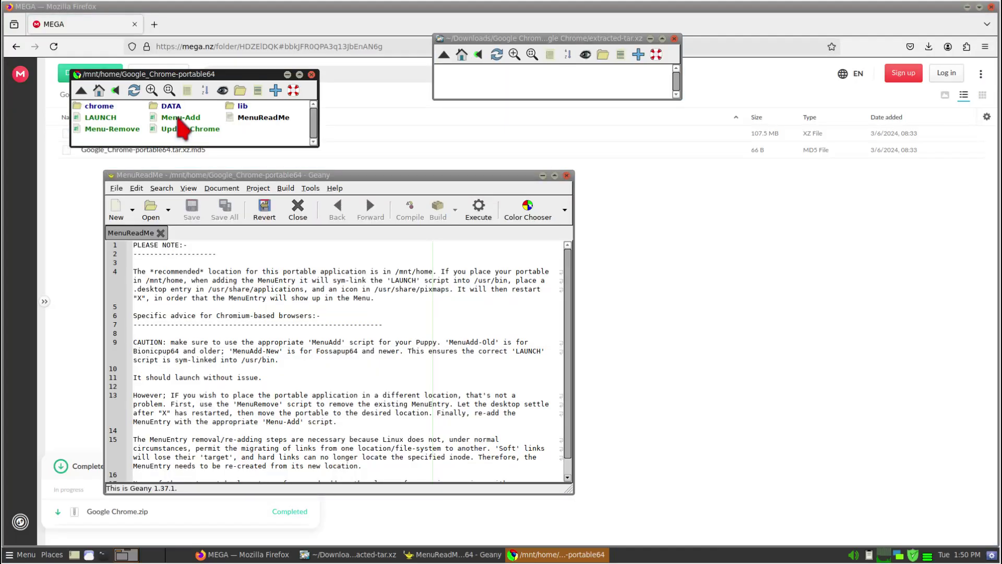
Start portable Chrome via LAUNCH, accept the welcome, skip sign-in and choose Remind me later
scroll(448, 11, "up", 1)
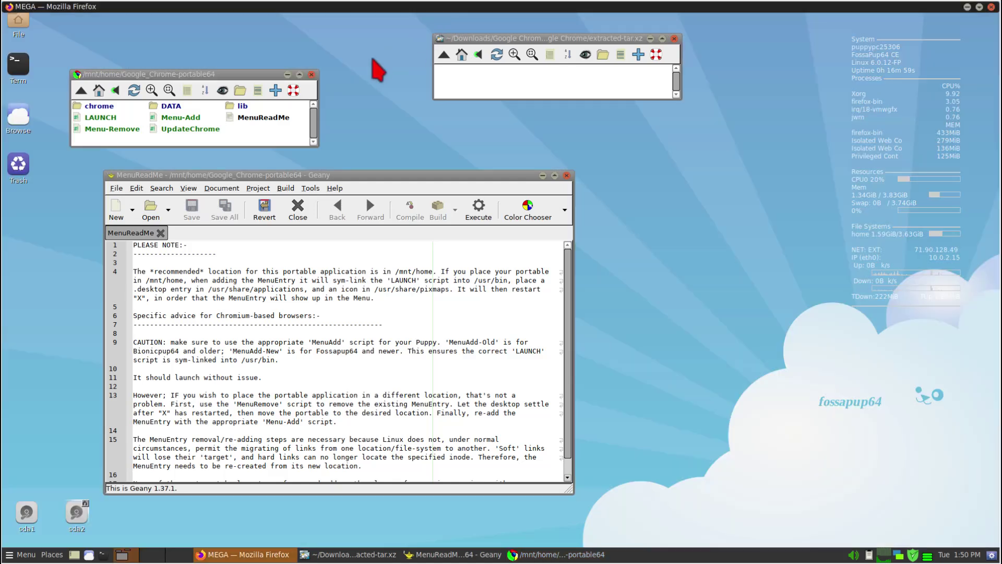
scroll(362, 11, "down", 1)
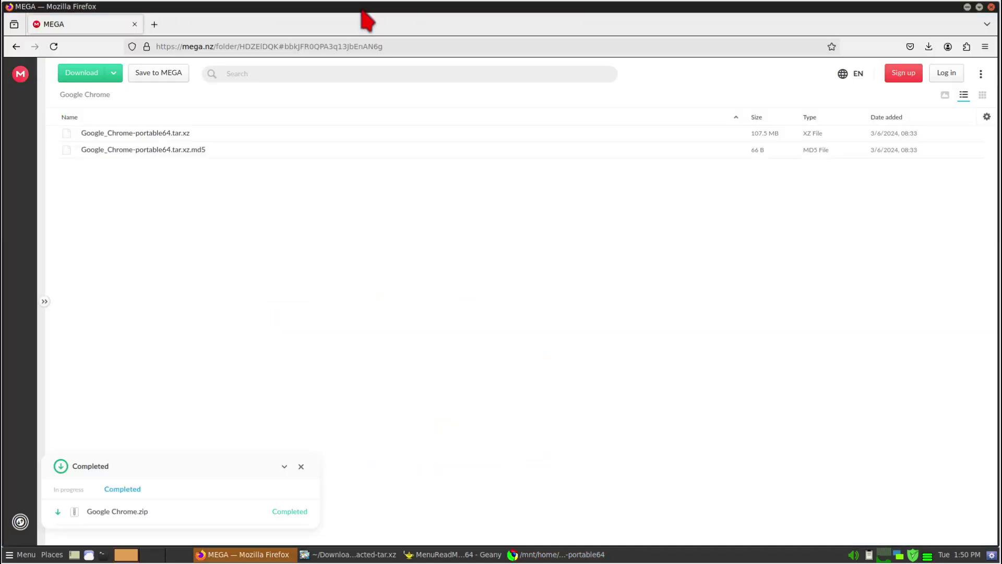
scroll(362, 11, "up", 1)
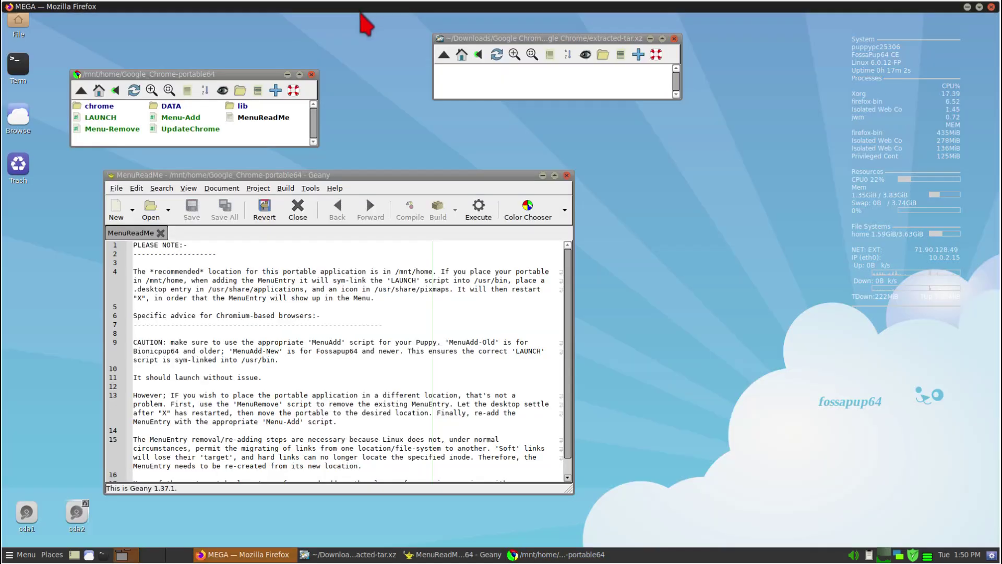
left_click(94, 117)
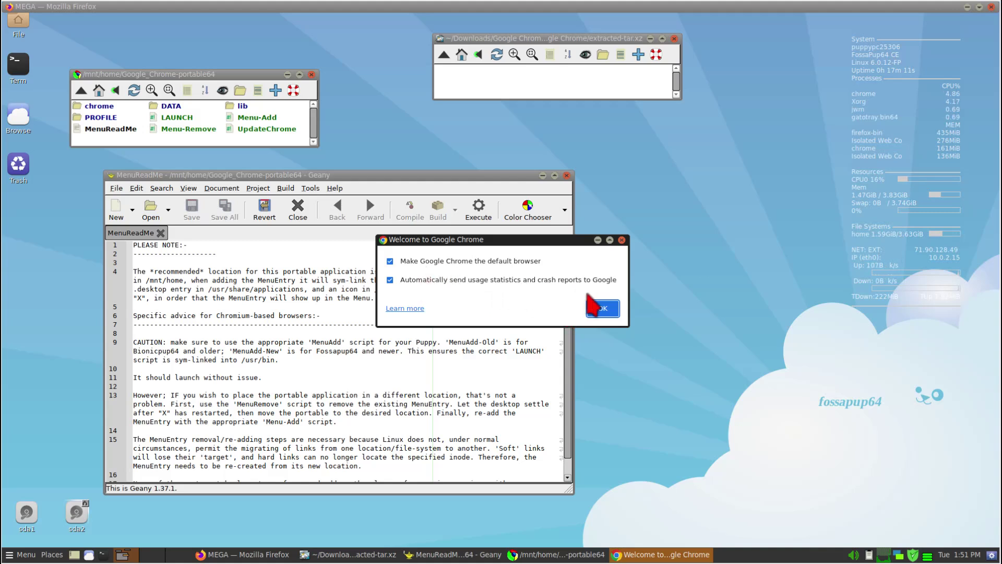
left_click(601, 308)
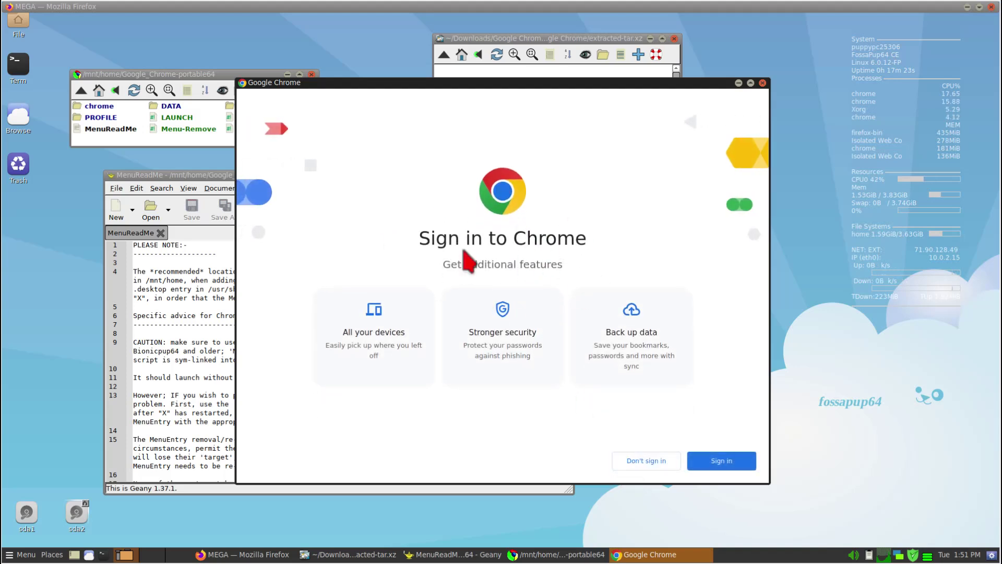
left_click(639, 461)
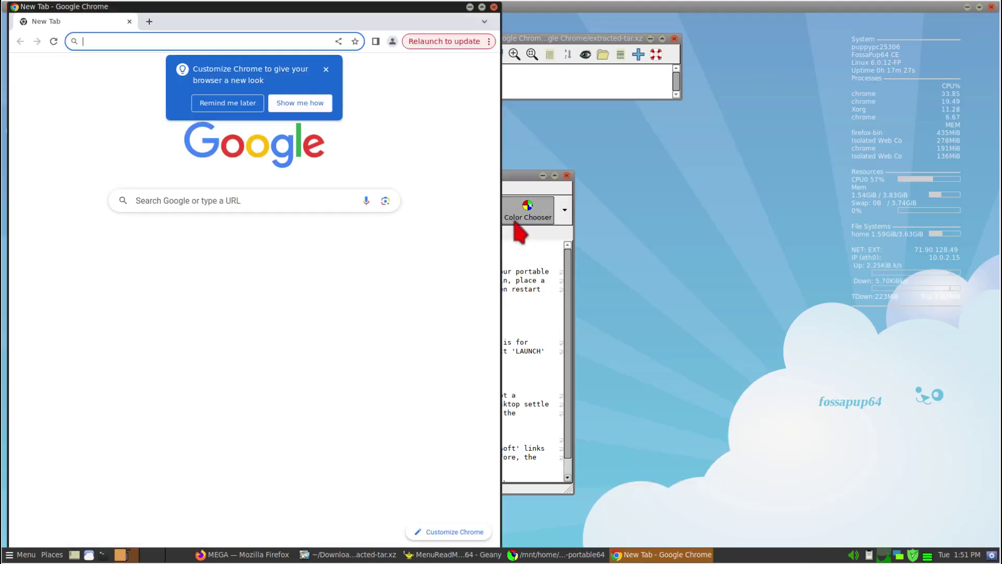
left_click(229, 102)
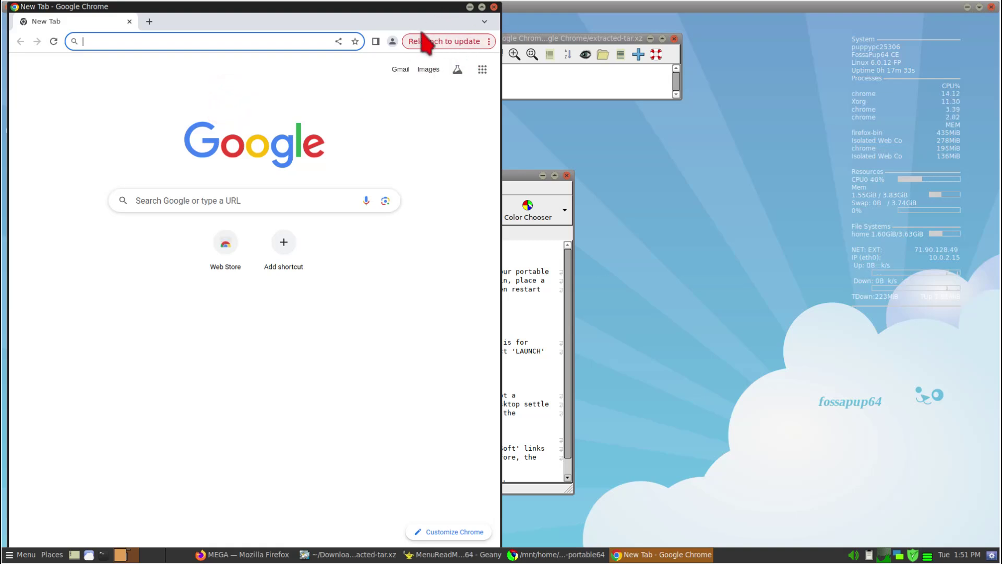
Close Chrome, the Google_Chrome-portable64 folder window and the extracted-tar folder window
left_click(494, 7)
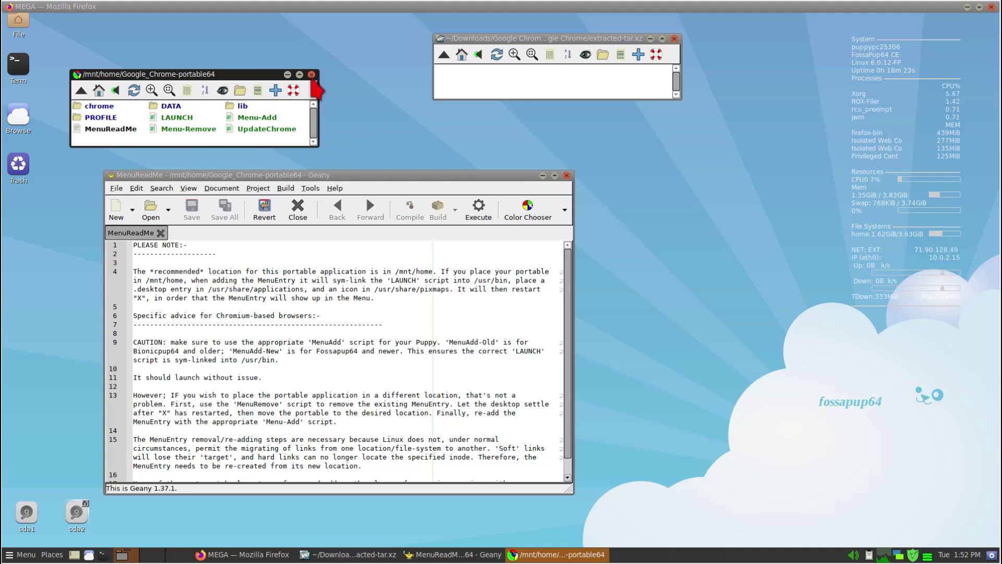
left_click(312, 74)
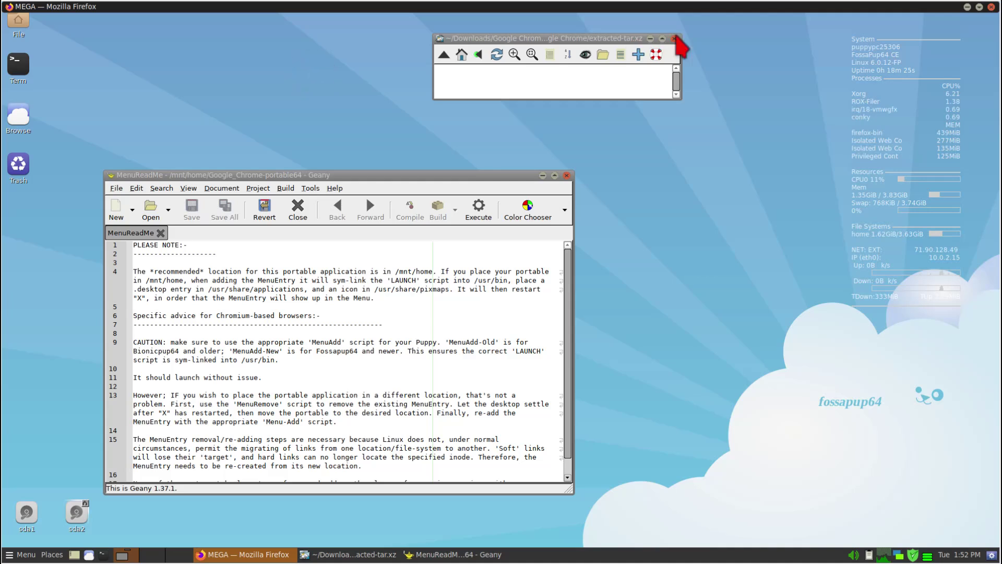
left_click(674, 39)
Close MenuReadMe, launch Chrome-Portable from Menu > Internet, and dismiss the ad-privacy and default-browser notices
left_click(567, 175)
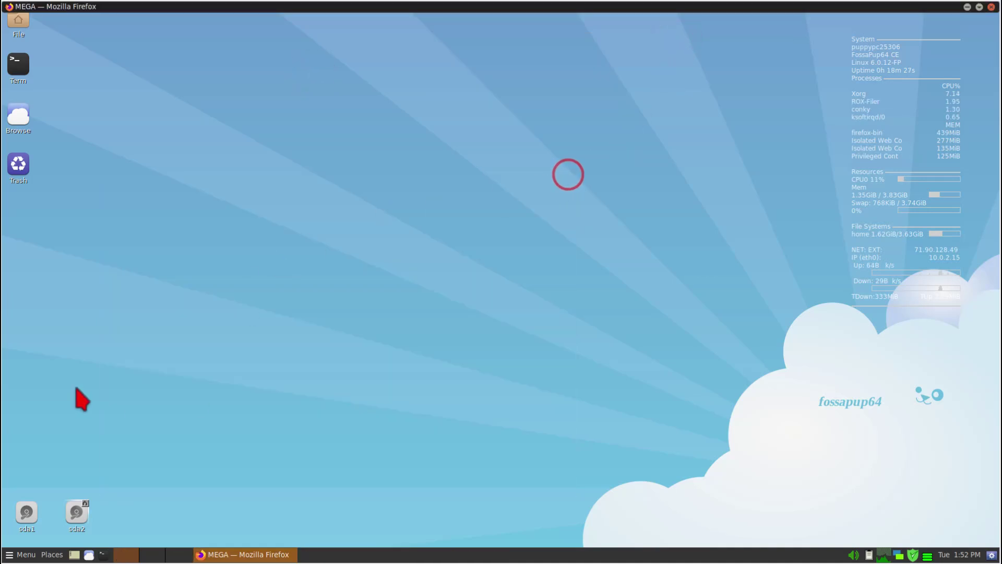
left_click(17, 557)
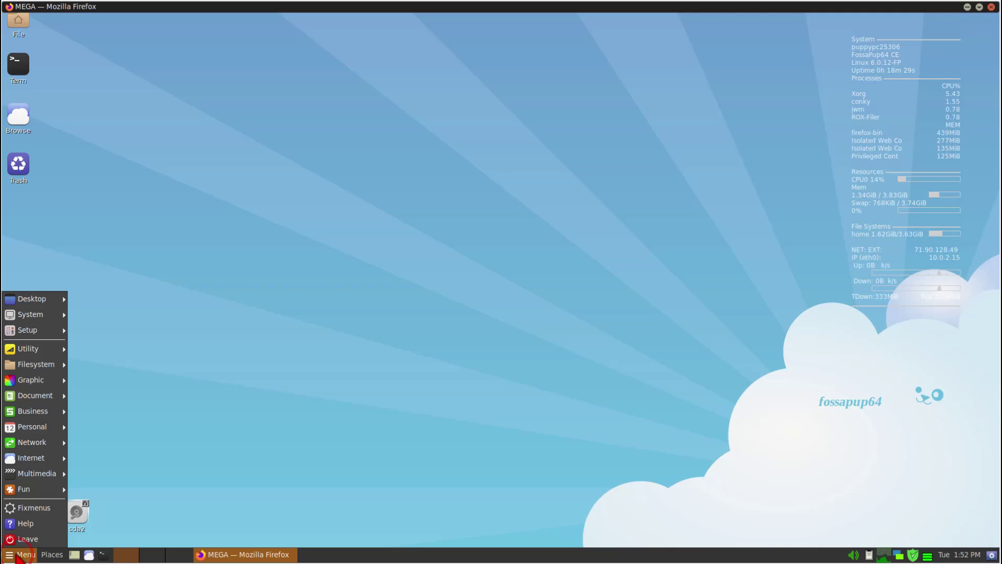
mouse_move(14, 461)
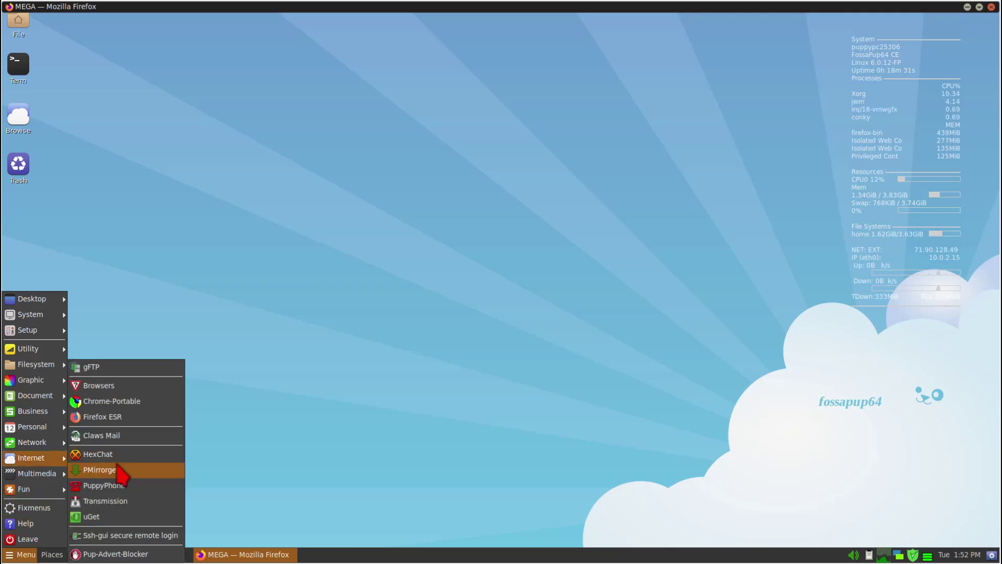
left_click(118, 403)
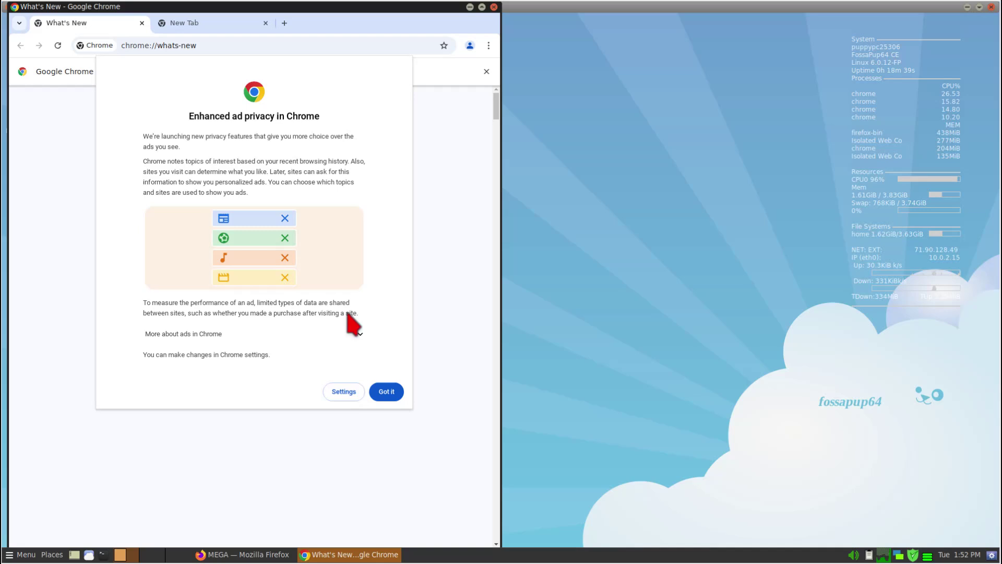
left_click(391, 392)
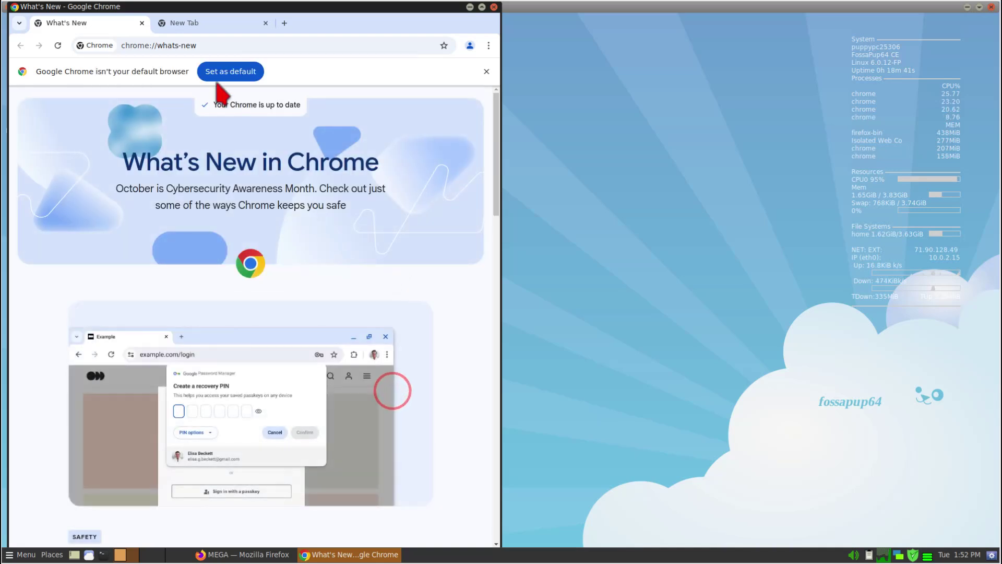
left_click(231, 72)
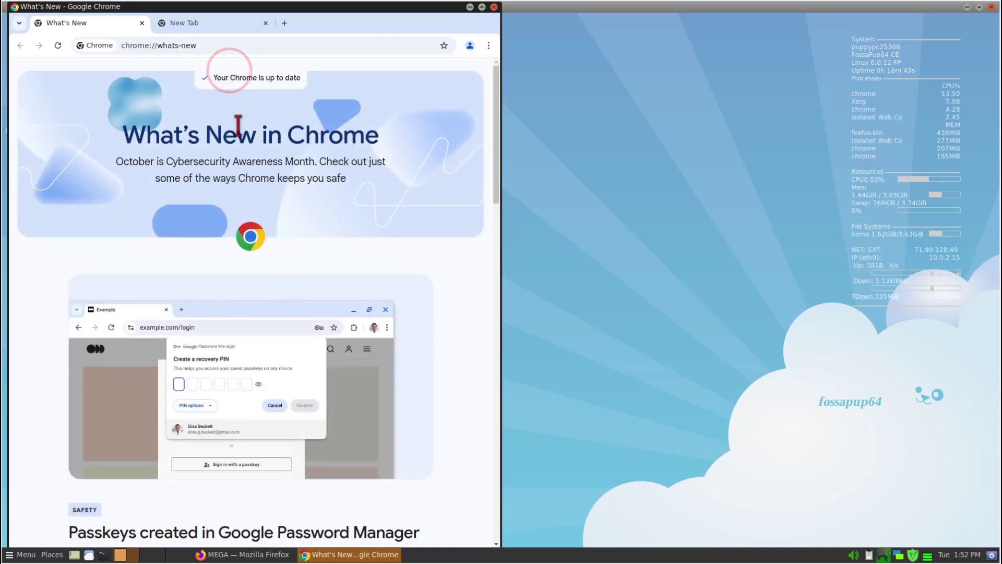
Maximize Chrome to confirm it runs, then close Chrome and the Firefox window
left_click(482, 6)
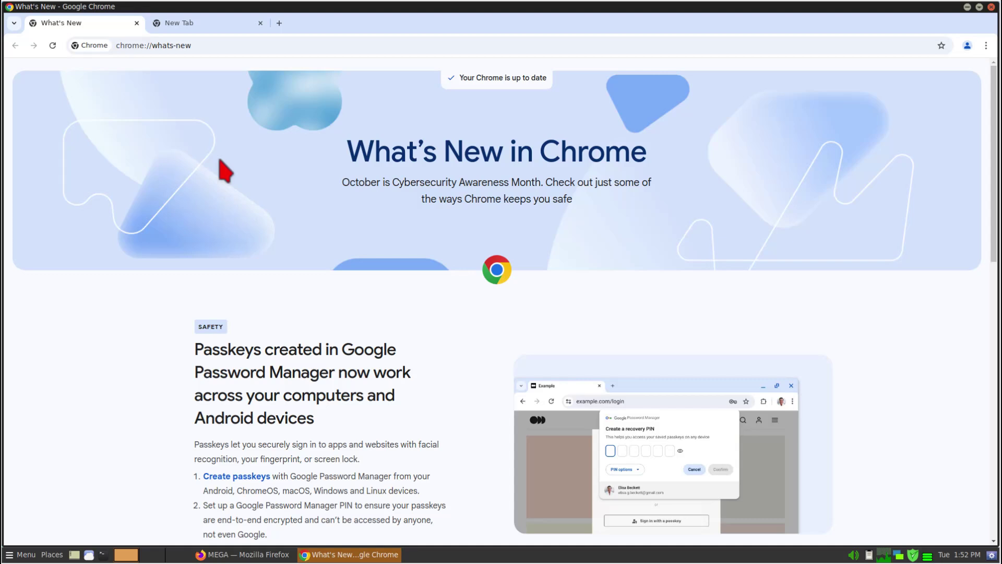
key("alt+F4")
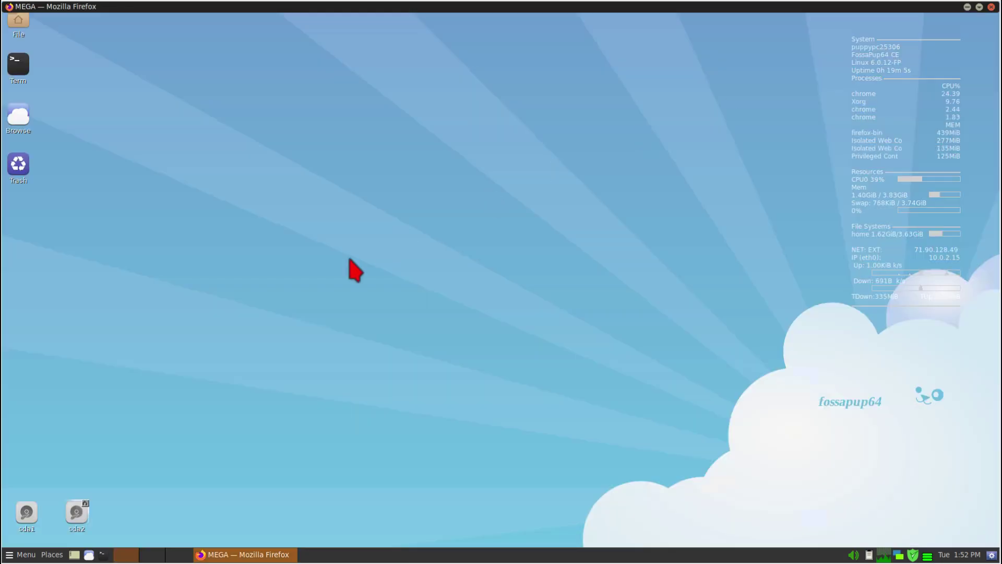
left_click(255, 557)
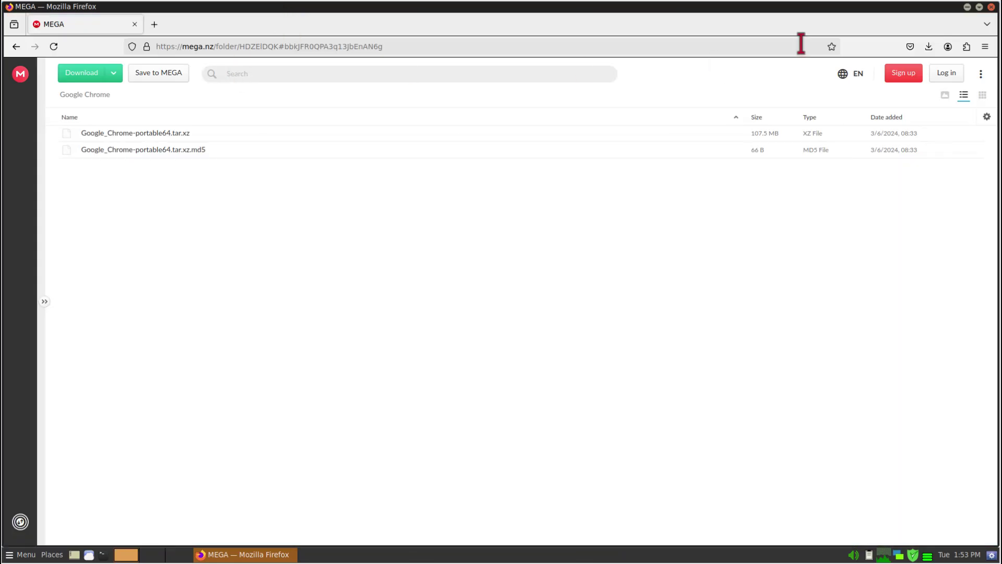
left_click(991, 7)
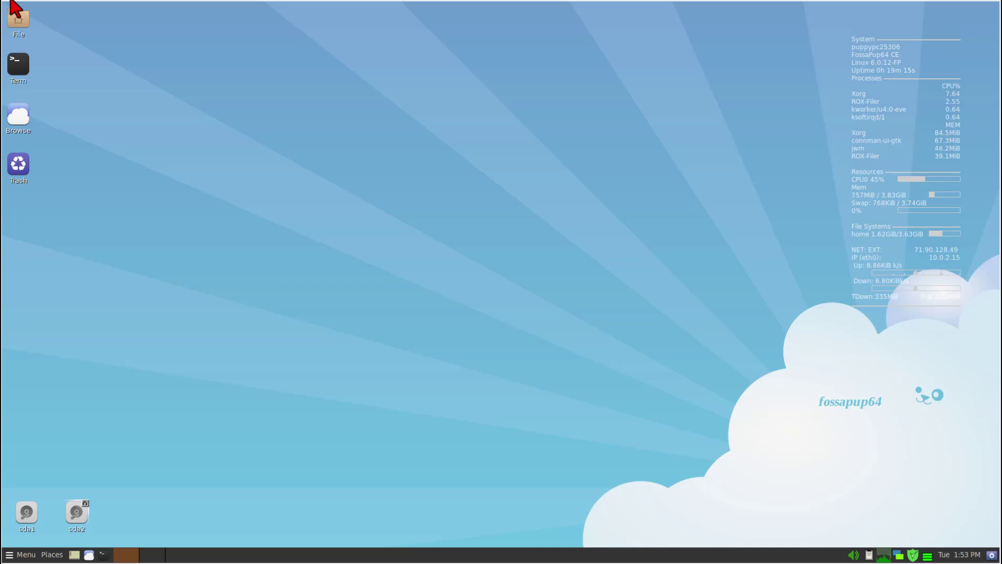
Open ~/Downloads and select Google Chrome.zip together with its extracted folder
left_click(18, 23)
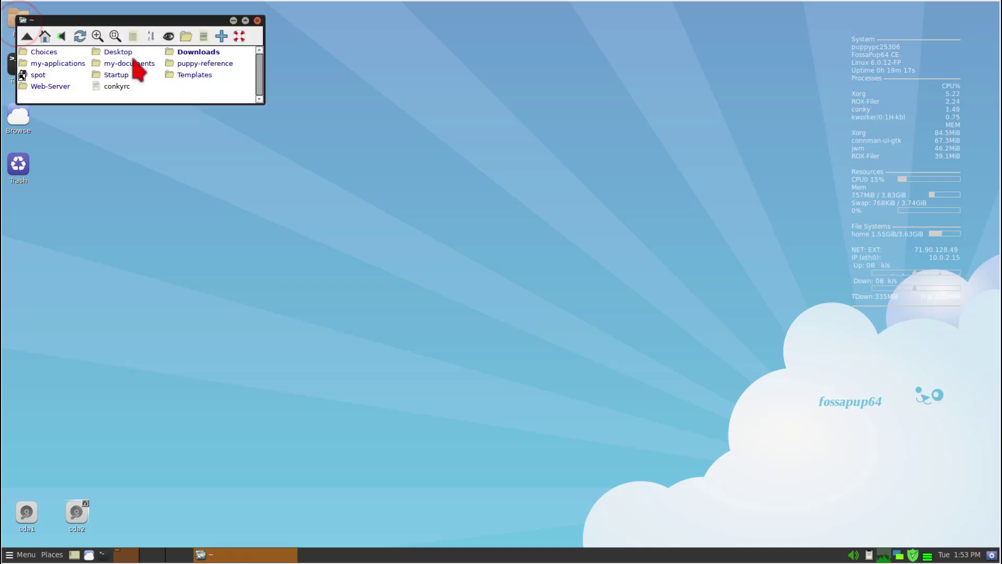
left_click(184, 51)
left_click_drag(155, 74, 66, 55)
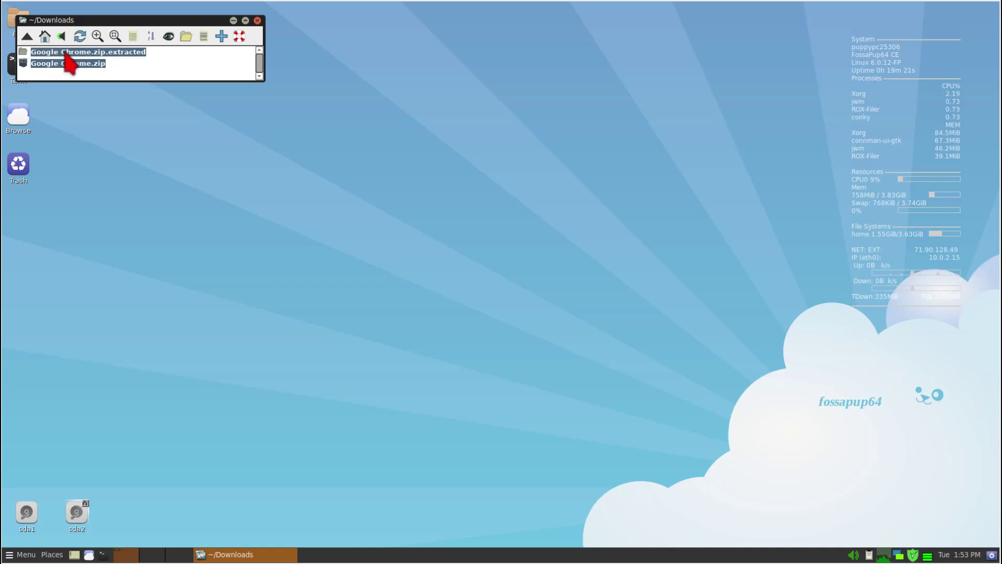
Delete both items with Brief, Force and Quiet options, then close the empty Downloads window
key("Delete")
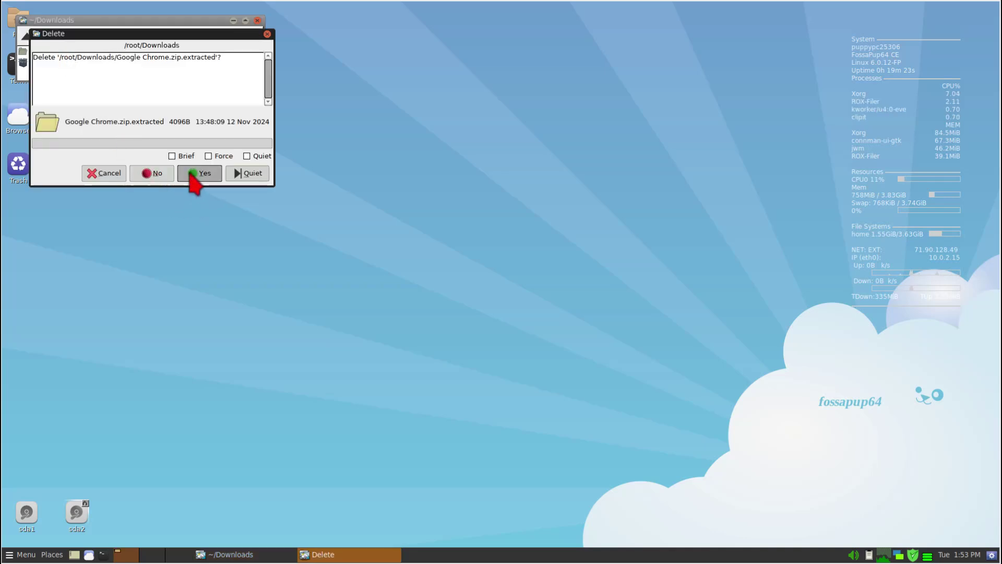
left_click(178, 156)
left_click(211, 156)
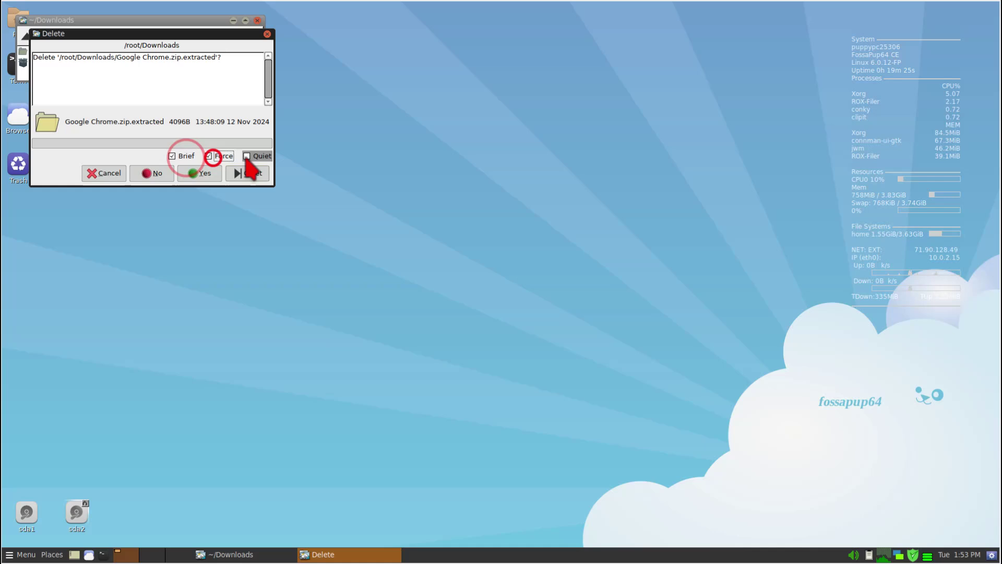
left_click(253, 156)
left_click(201, 174)
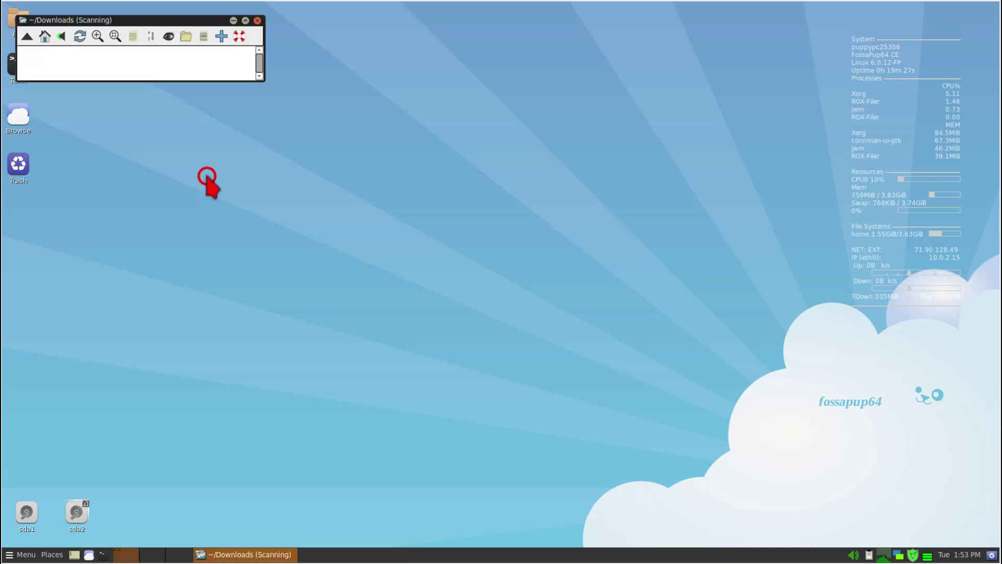
left_click(258, 20)
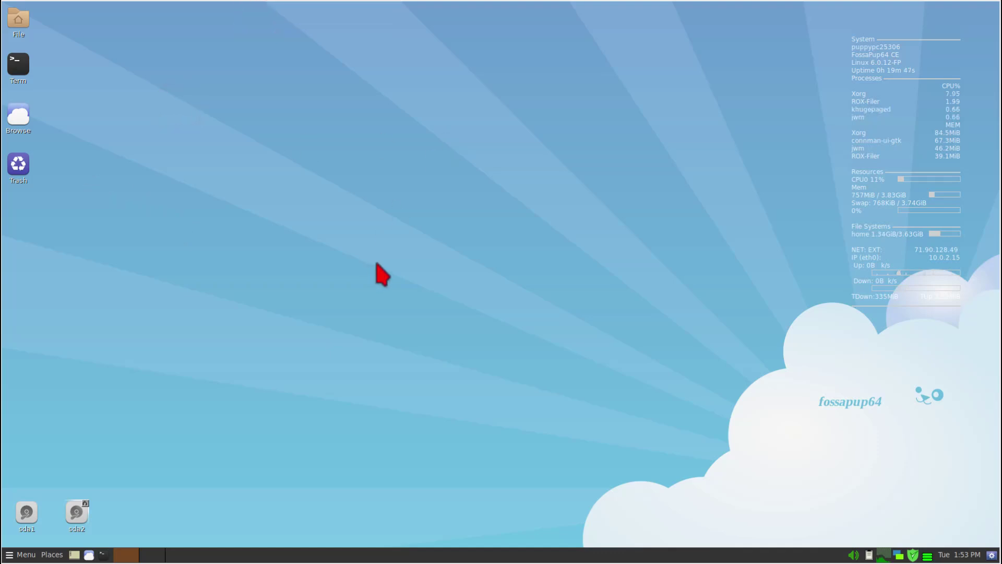
Drag chrome-portable.desktop from /usr/share/applications onto the desktop as a launcher icon
left_click(21, 21)
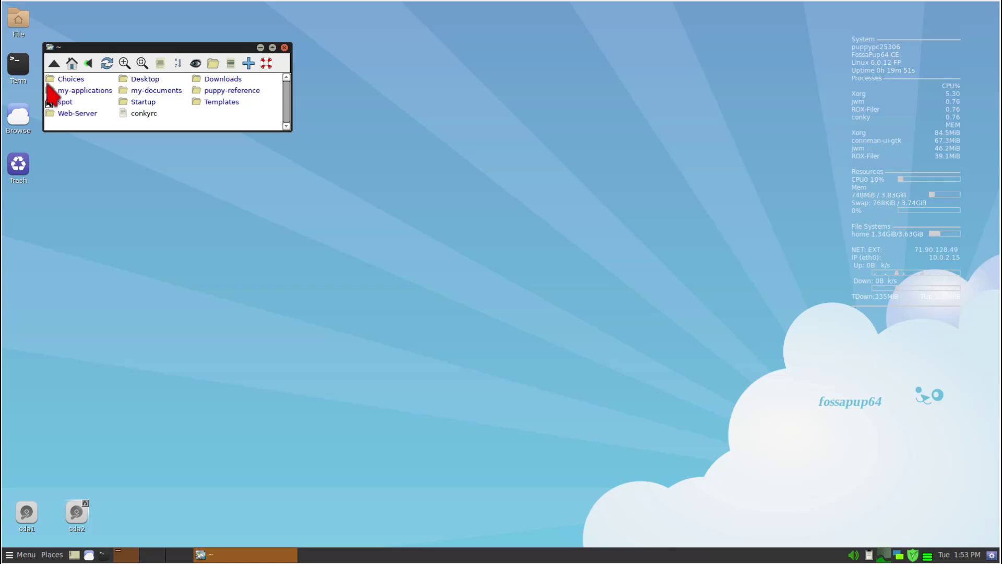
left_click(54, 63)
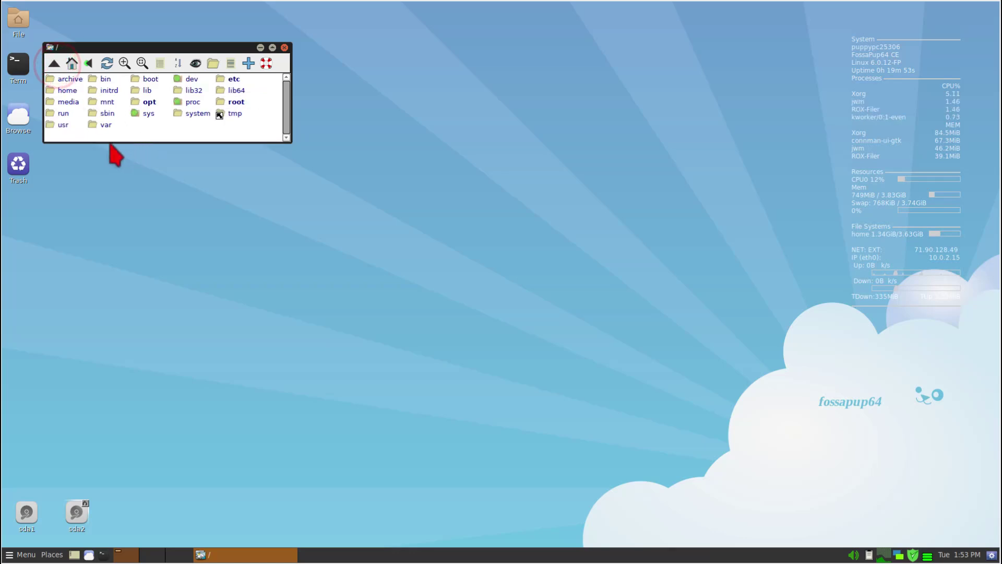
left_click(61, 125)
left_click(62, 103)
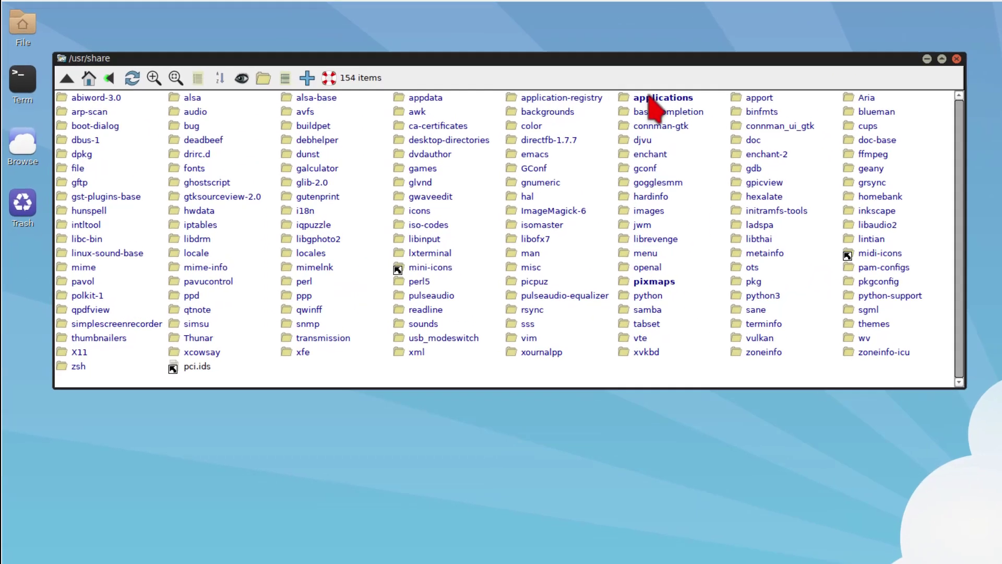
left_click(522, 80)
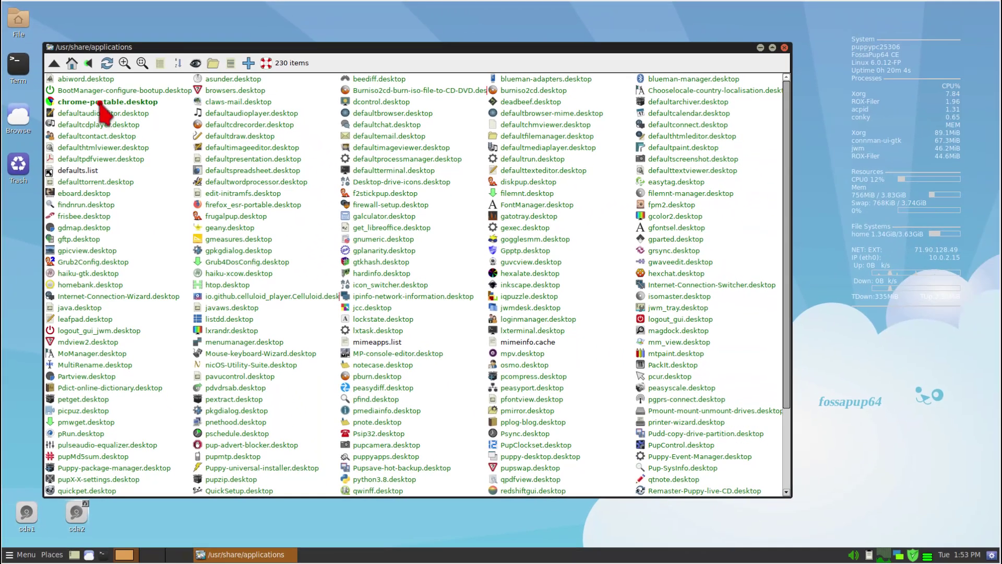
left_click_drag(101, 105, 36, 272)
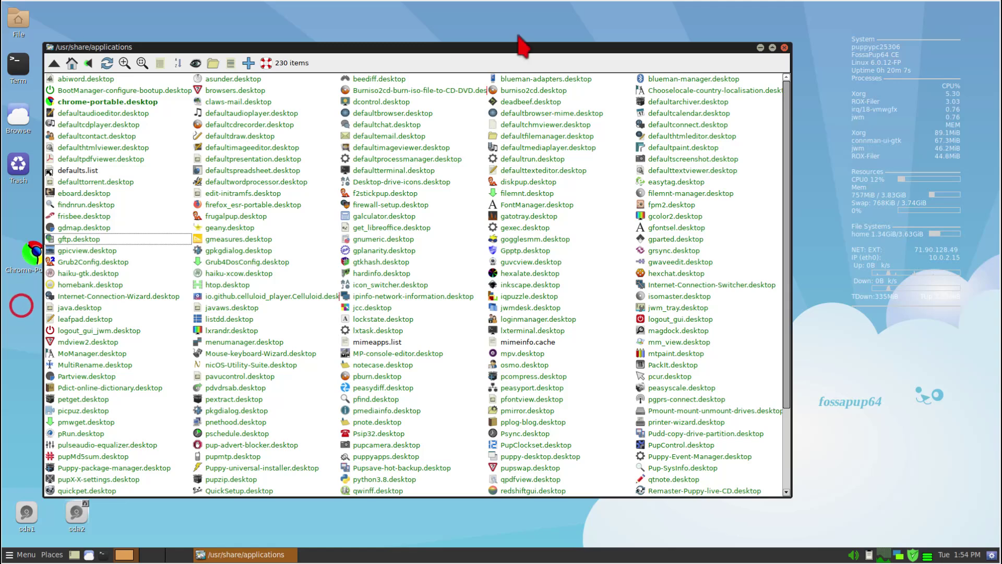
Test the Chrome-Portable desktop icon, then close Chrome and the applications folder window
scroll(542, 46, "up", 1)
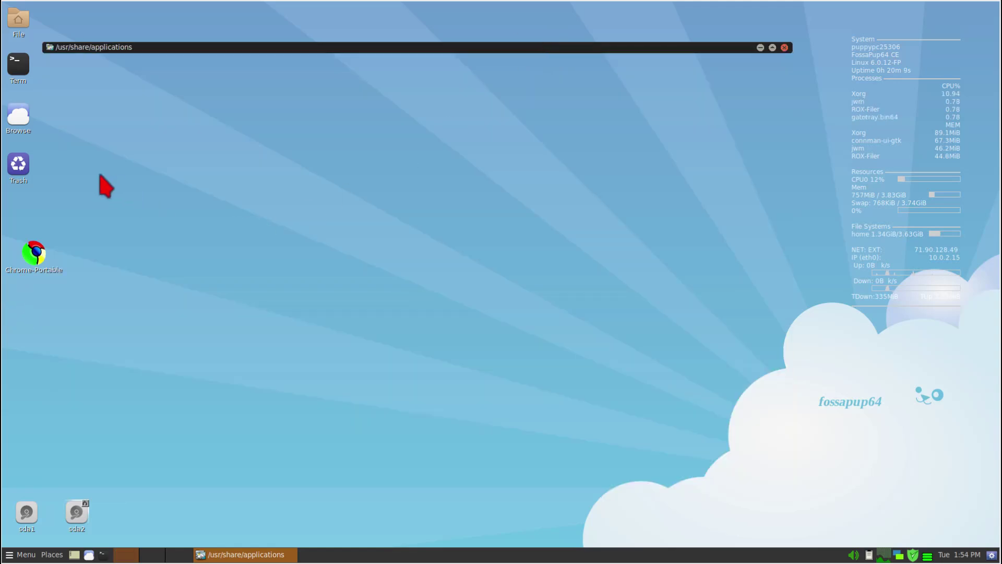
left_click(33, 254)
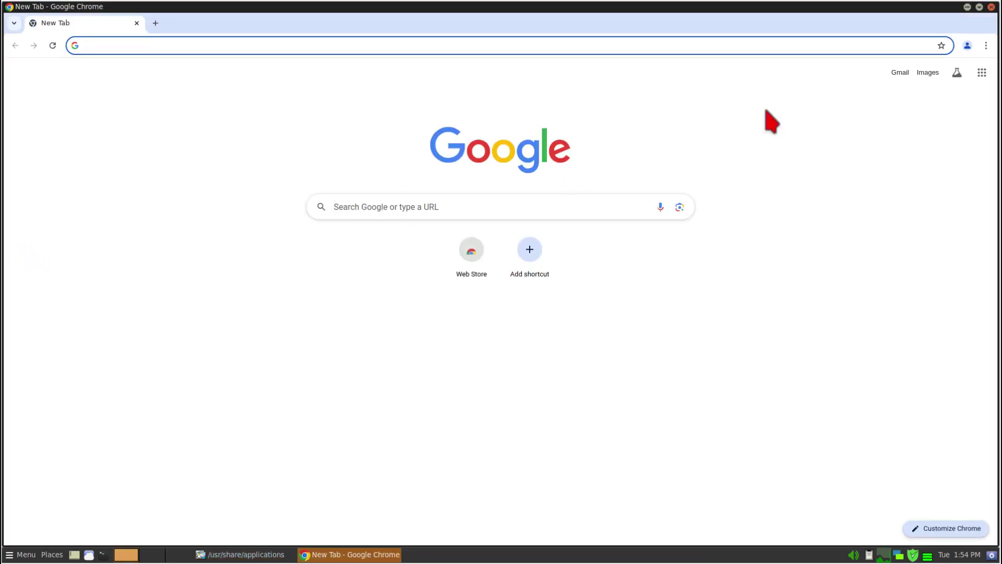
left_click(992, 7)
left_click(784, 45)
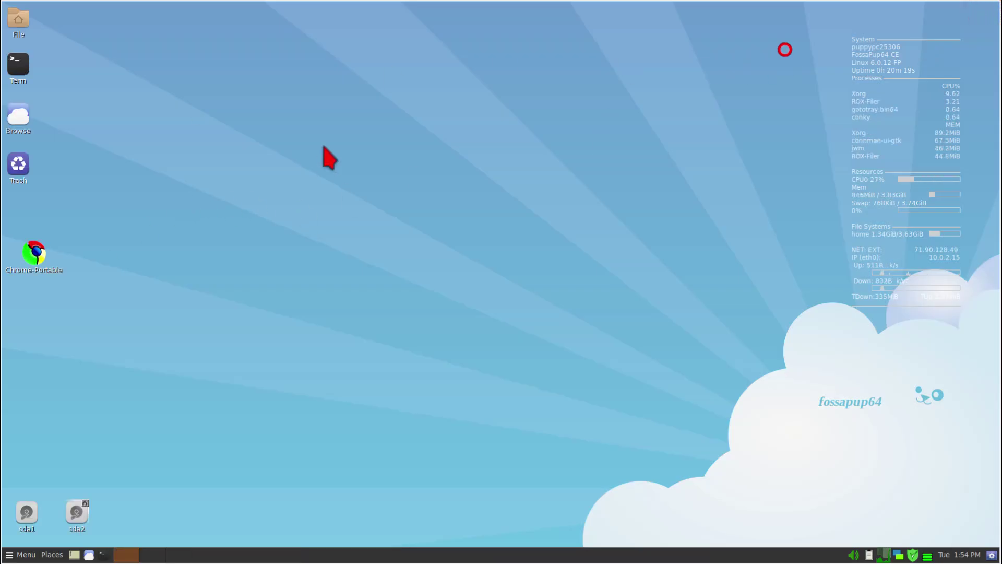